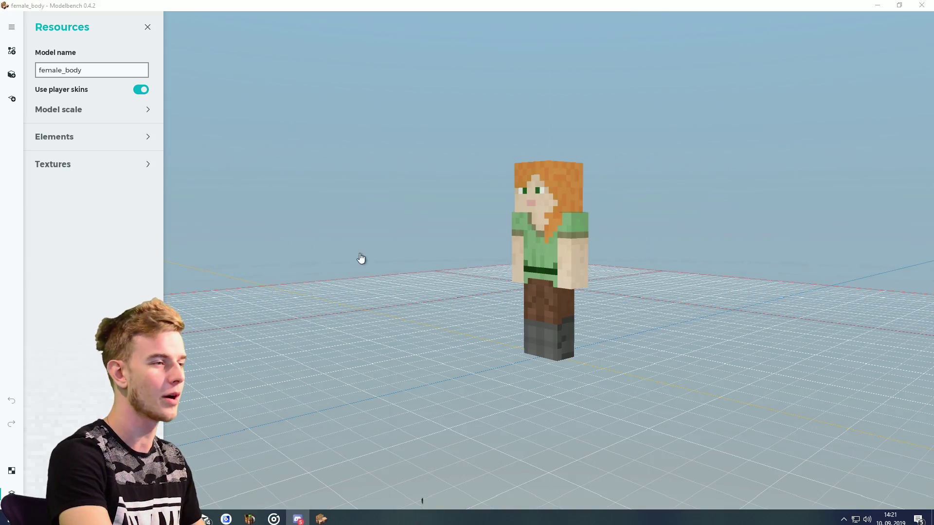
- Open the Alex texture image from the desktop's female_body folder in paint.net
scroll(361, 259, "up", 5)
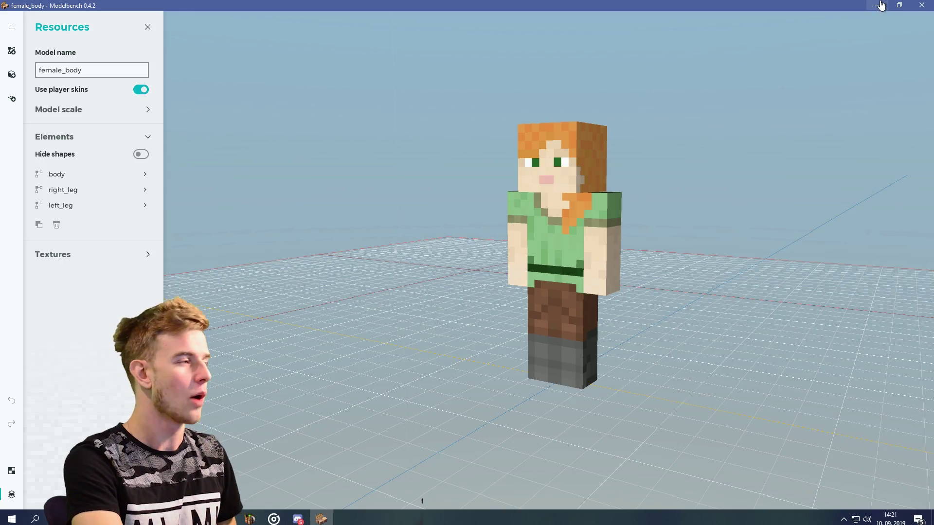
left_click(879, 5)
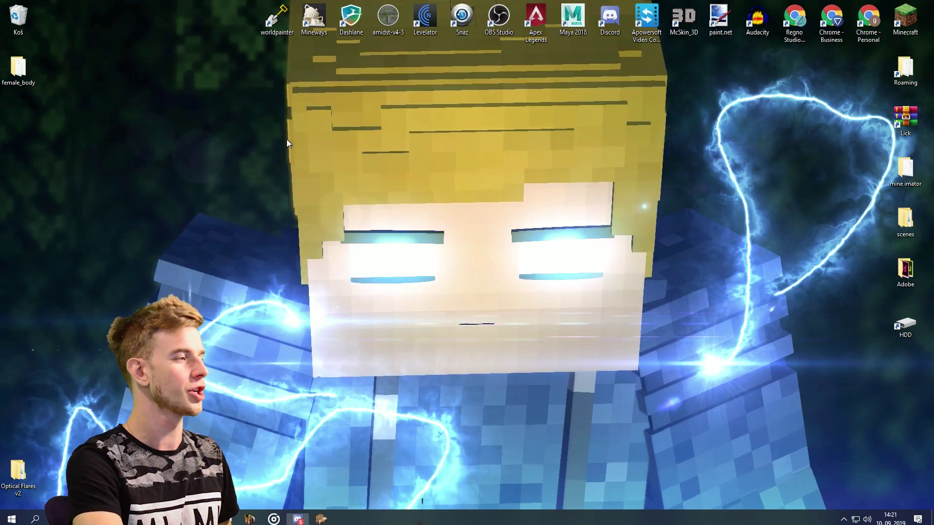
double_click(18, 69)
left_click(287, 243)
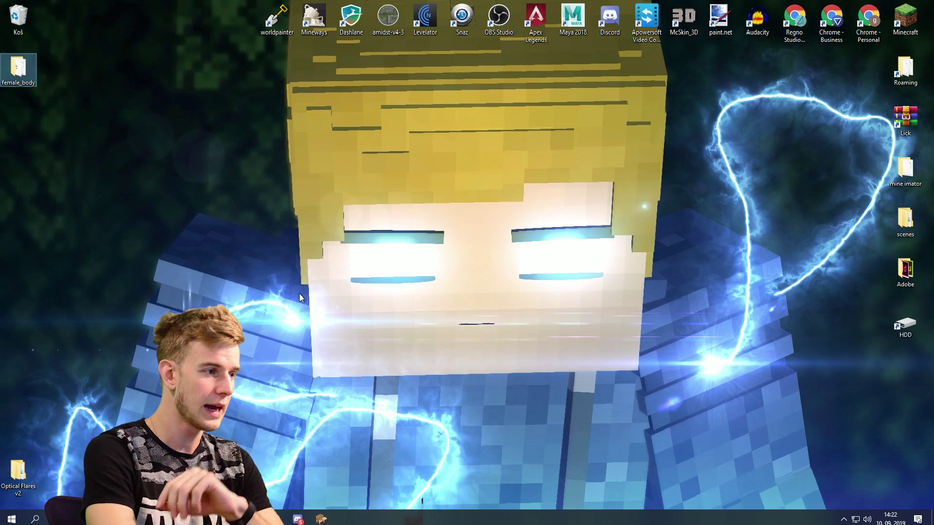
key("Return")
right_click(259, 250)
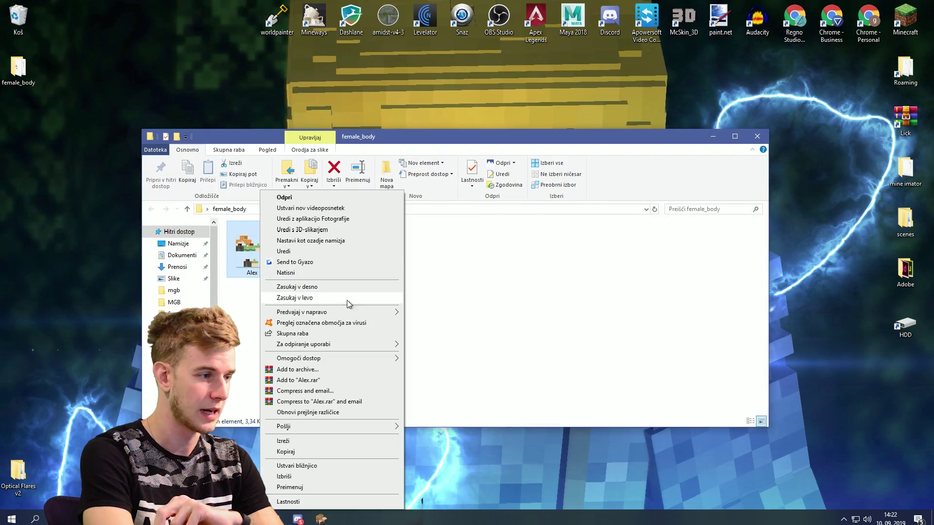
mouse_move(370, 347)
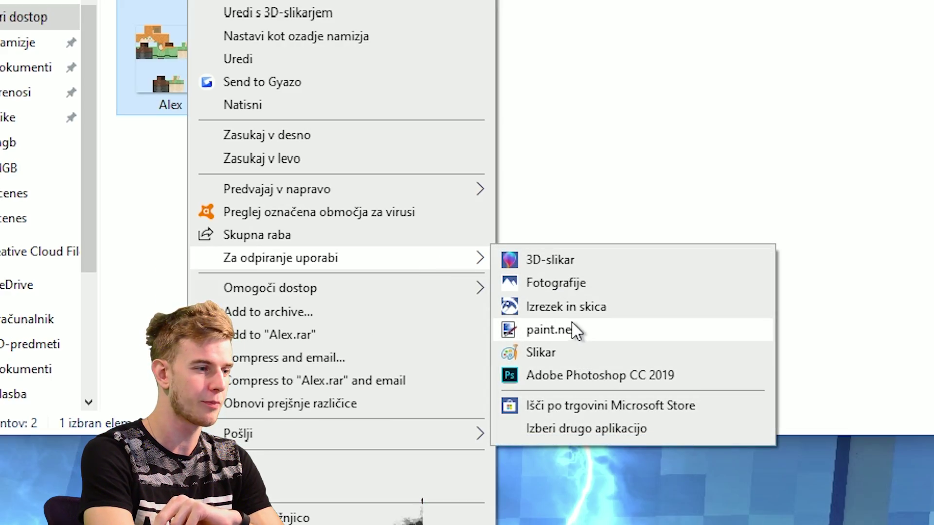
left_click(575, 332)
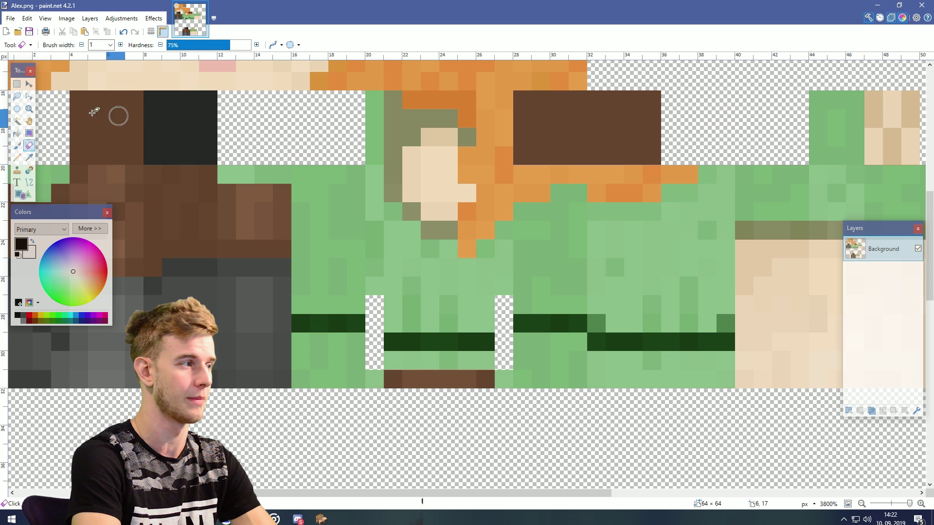
- Erase the waist-height strips along the edges of the torso's front and back faces, and across both torso sides
left_click_drag(402, 217, 510, 383)
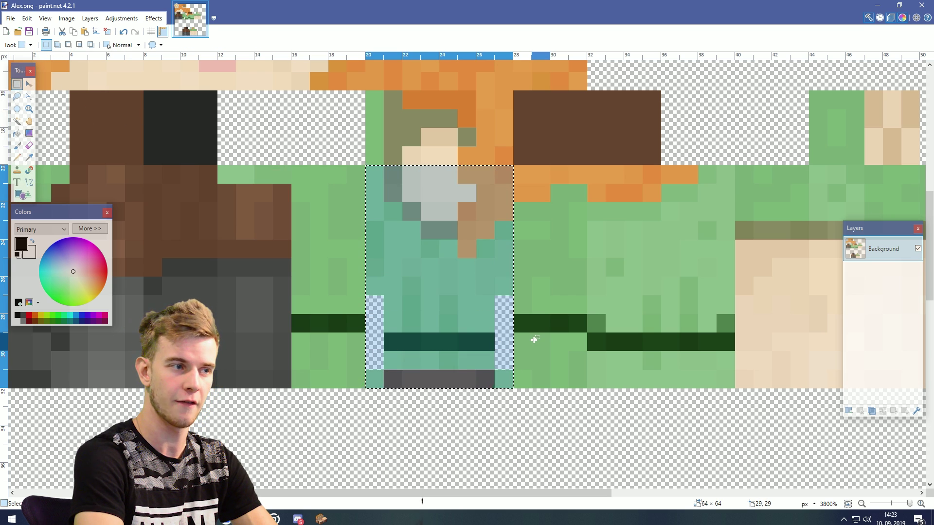
left_click_drag(598, 184, 727, 372)
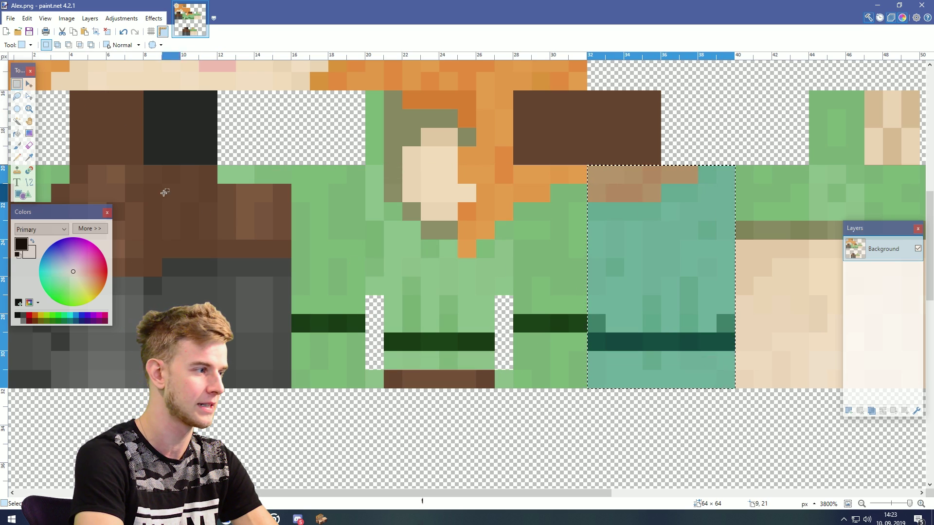
left_click(29, 146)
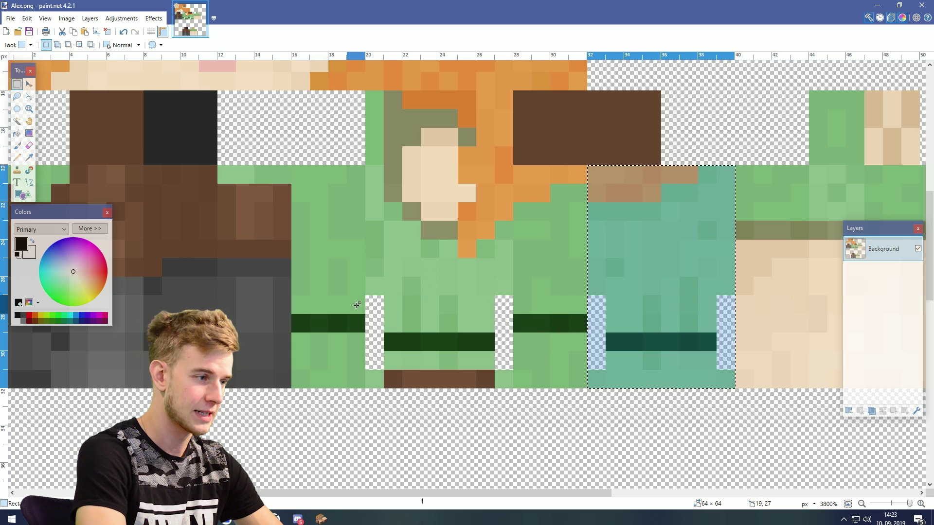
left_click_drag(357, 299, 308, 350)
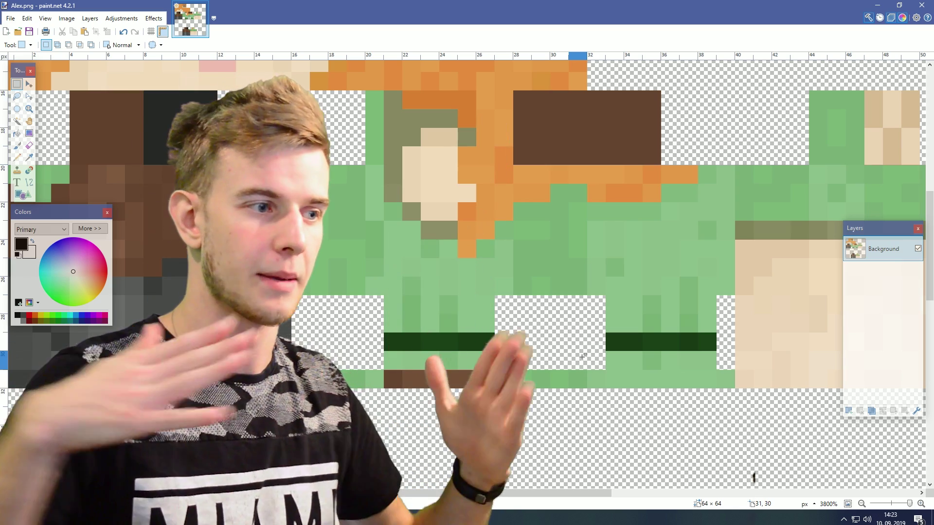
- Paint over the dark belt pixels on the torso's back face with the shirt's green
scroll(485, 326, "up", 2, "ctrl")
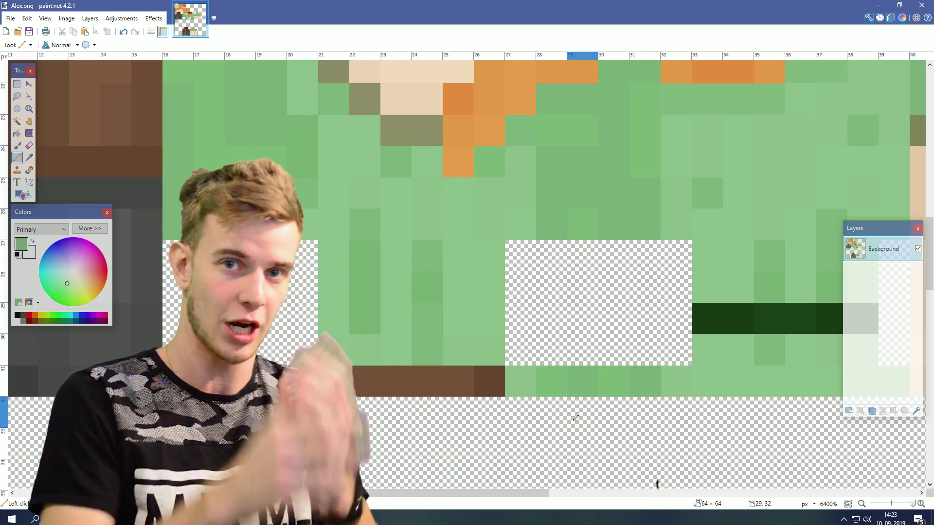
scroll(576, 417, "right", 5, "shift")
left_click(536, 318)
left_click(566, 319)
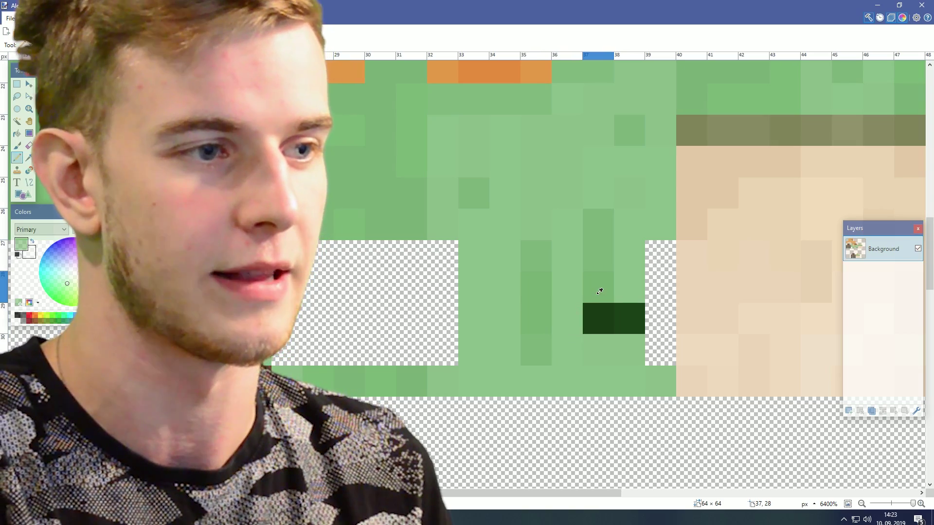
left_click(598, 319)
left_click(627, 319)
scroll(607, 339, "down", 3, "ctrl")
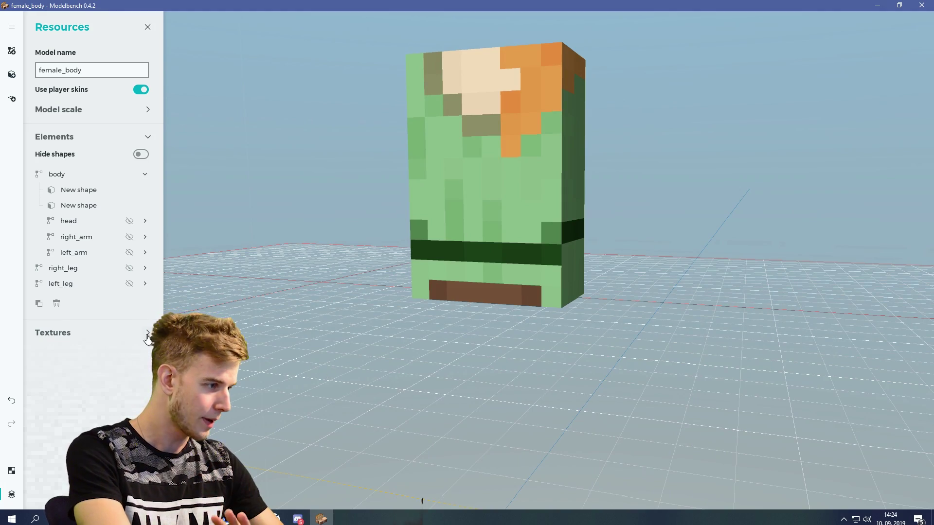
- Switch to Modelbench, reload the model's texture from the edited Alex.png, and check the cut-out waist from several sides
left_click(147, 334)
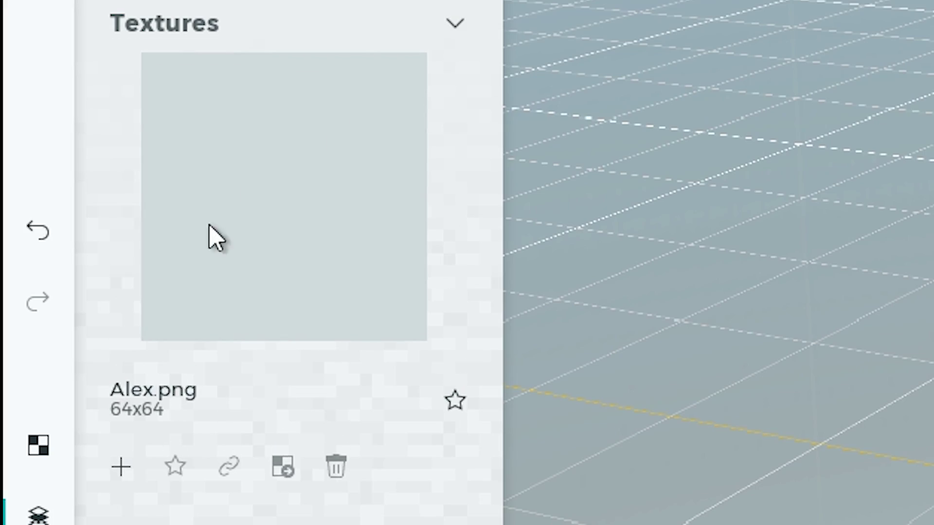
left_click(192, 406)
left_click(377, 419)
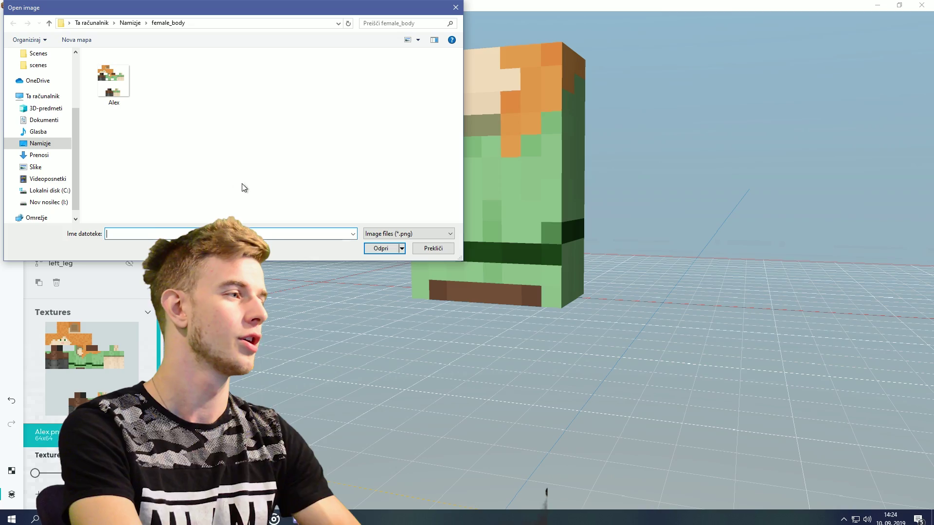
double_click(118, 94)
left_click_drag(511, 306, 438, 306)
left_click_drag(360, 306, 415, 308)
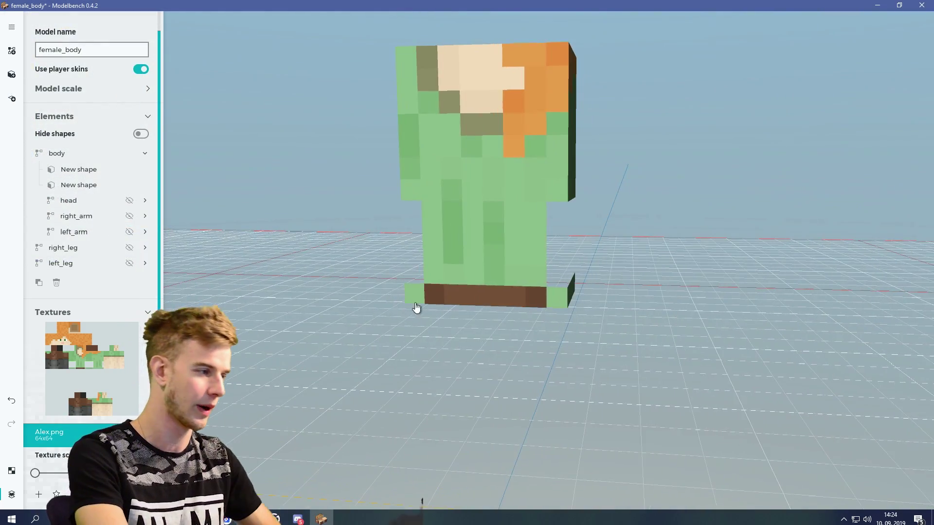
left_click(148, 313)
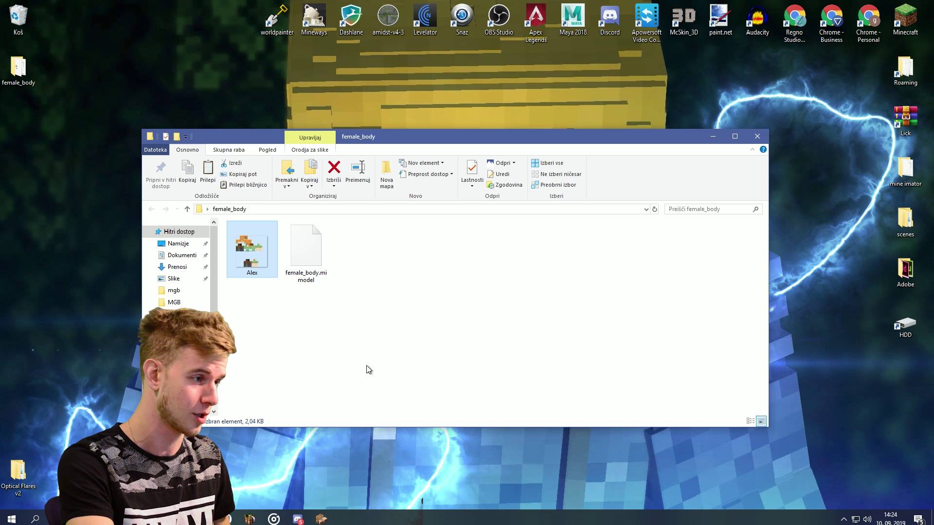
- Duplicate the Alex texture in the female_body folder and name the three files Alex_hips, Alex_breasts and Alex_whole
left_click(372, 331)
key("ctrl+v")
key("F2")
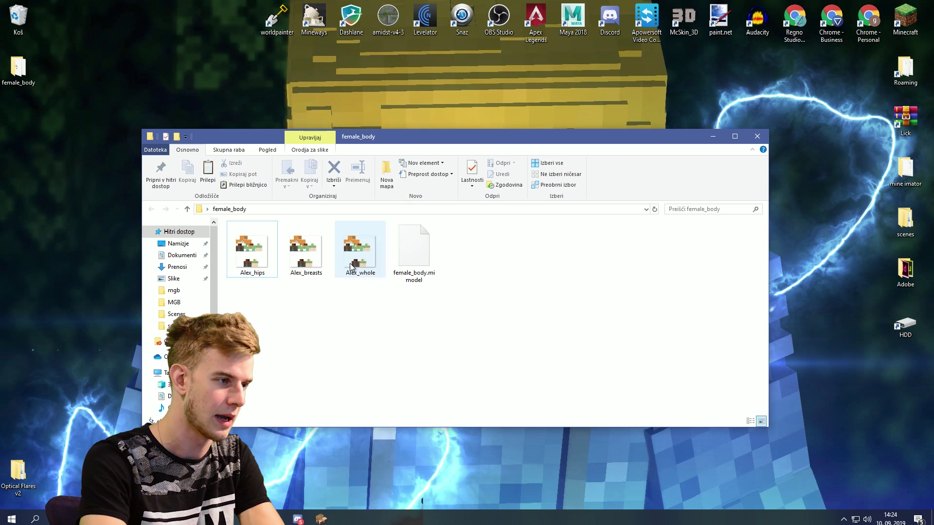
- Open Alex_whole in paint.net, fill the transparent waist gaps of the torso with neighbouring shirt greens, and save the image
right_click(353, 263)
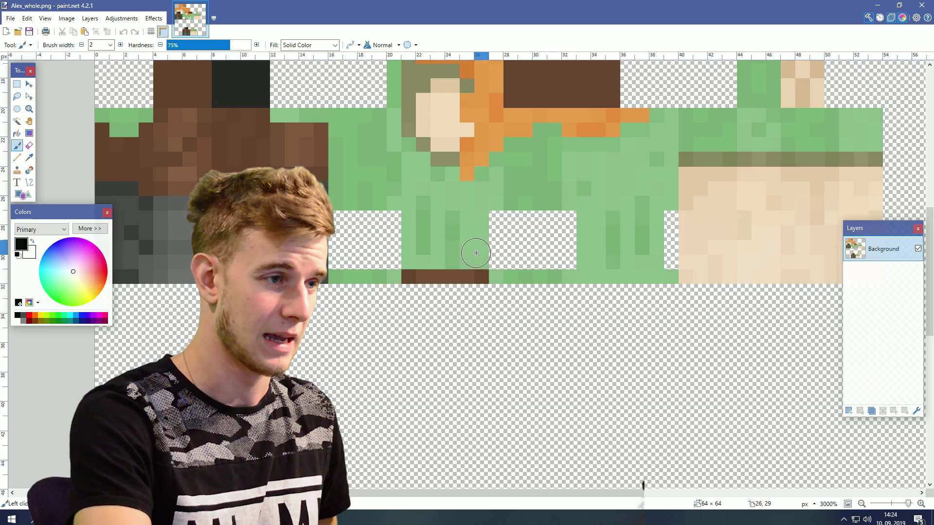
scroll(423, 224, "up", 2, "ctrl")
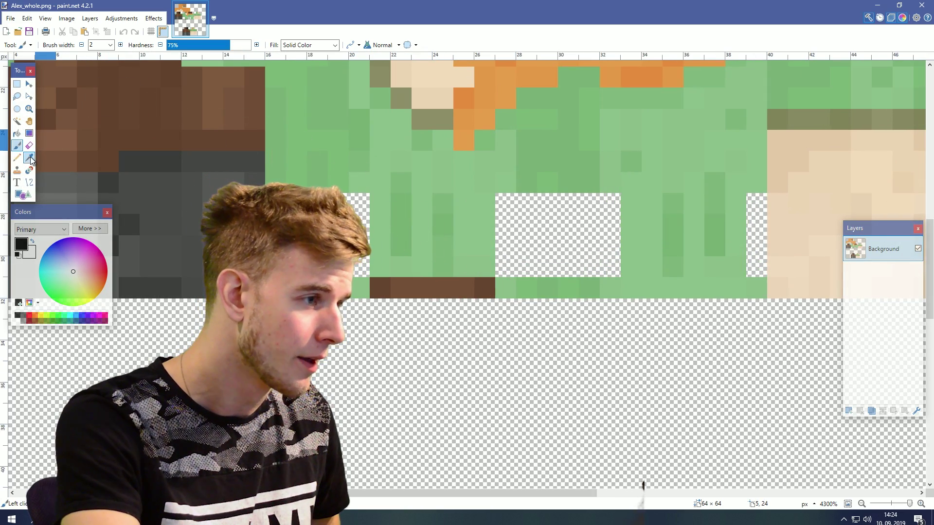
left_click(30, 158)
left_click(359, 181)
left_click_drag(358, 201, 358, 240)
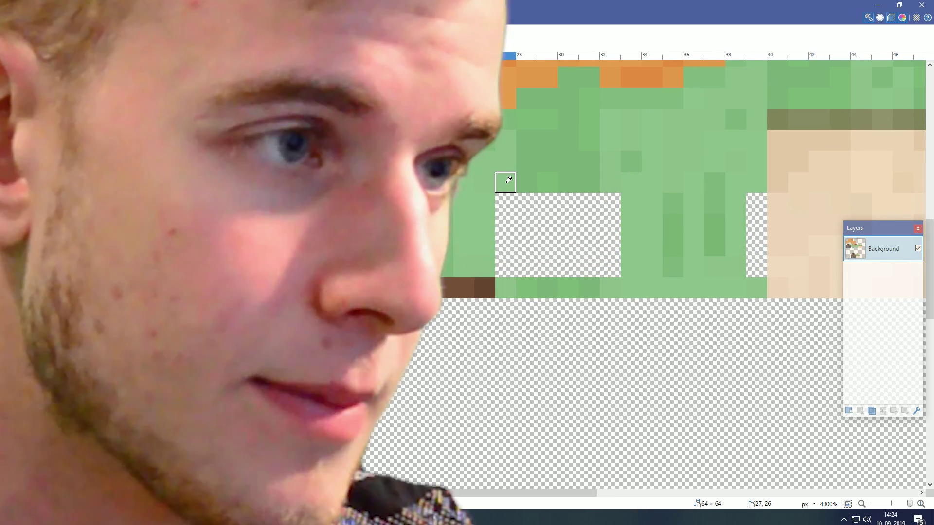
mouse_move(505, 200)
left_mouse_down()
mouse_move(516, 256)
mouse_move(535, 225)
left_mouse_up()
left_click_drag(546, 225, 611, 263)
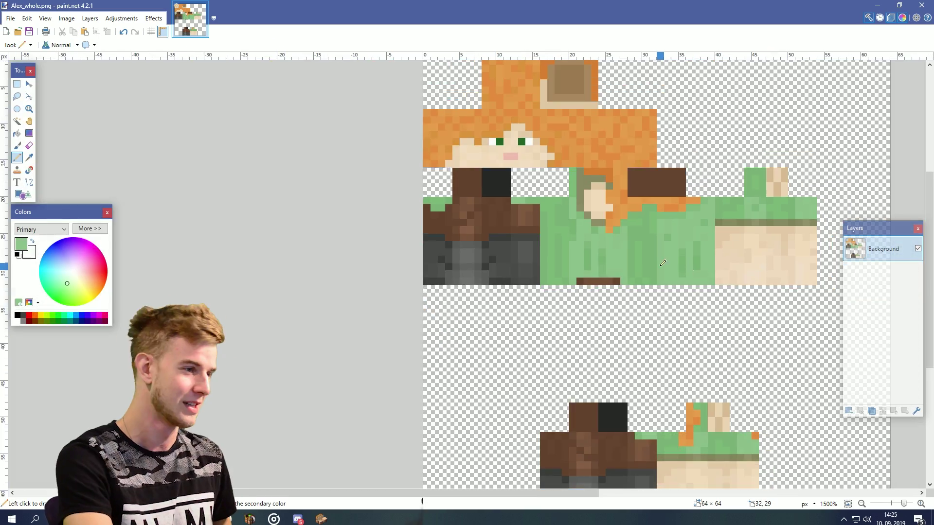
key("ctrl+s")
- Rename the cut-out Alex_hips texture as Alex_main and the filled-in Alex_whole texture as Alex_hips
left_click(404, 279)
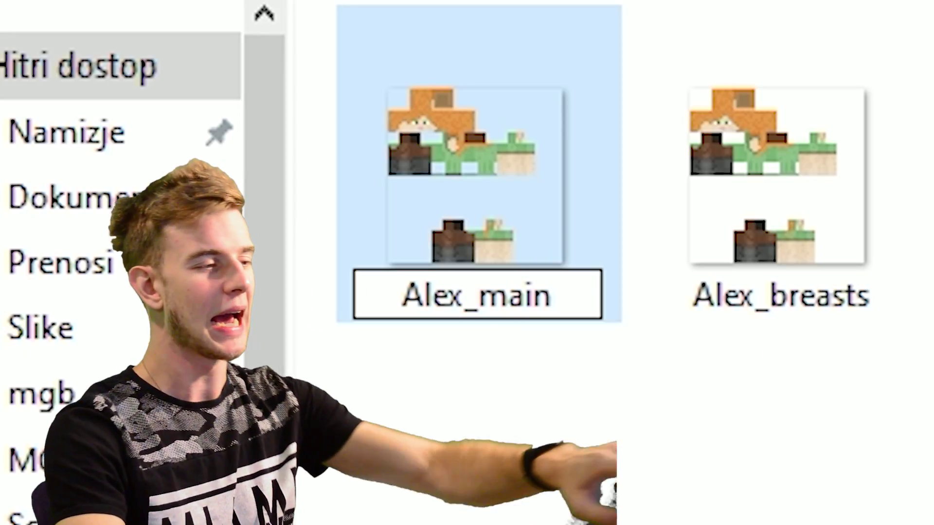
key("Return")
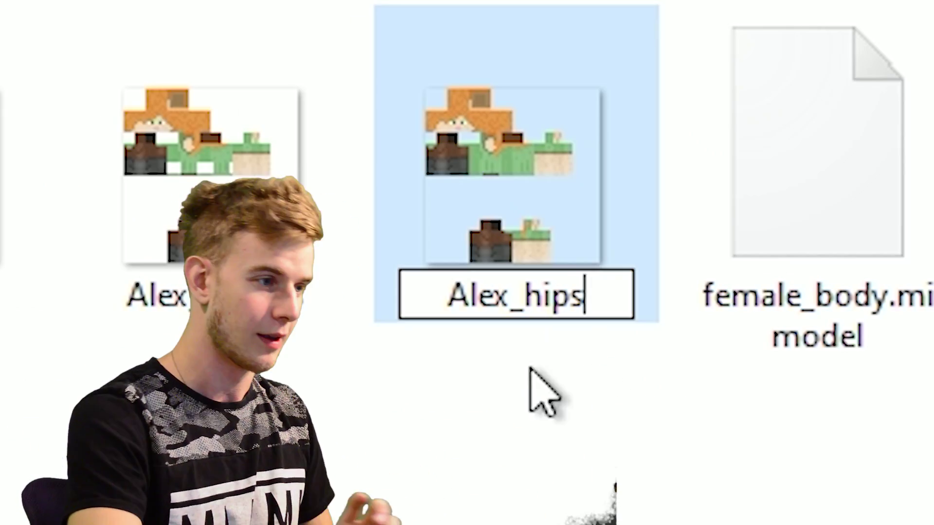
key("Return")
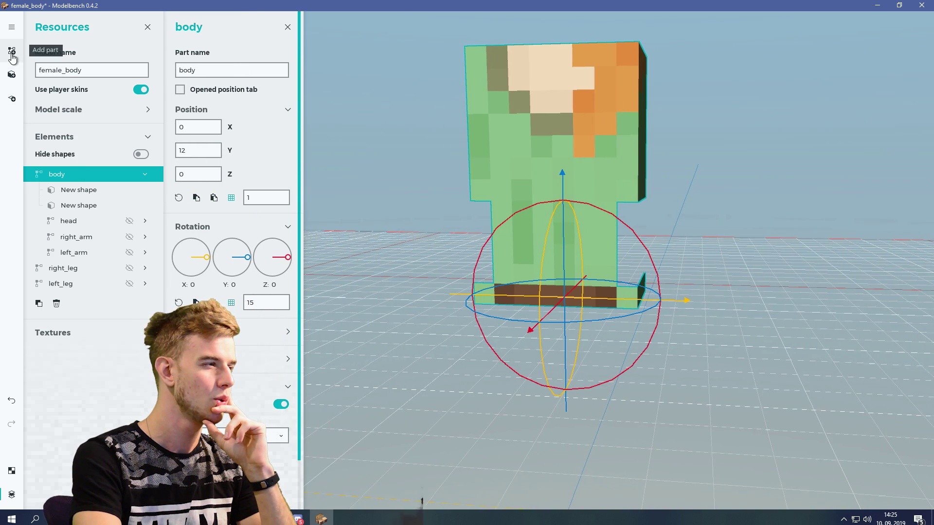
- In Modelbench, add a part named Hip_left under body and load the Alex_hips image as the model's texture
type("Hip_le")
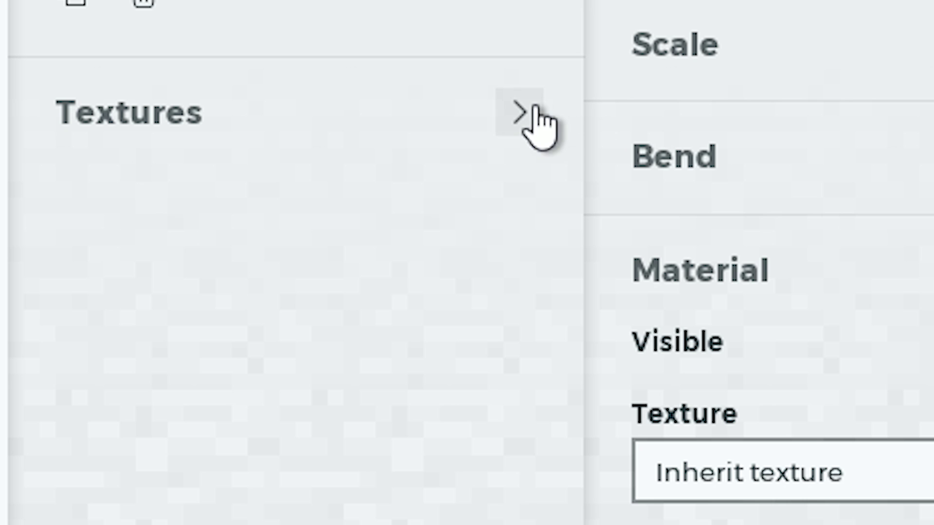
left_click(146, 349)
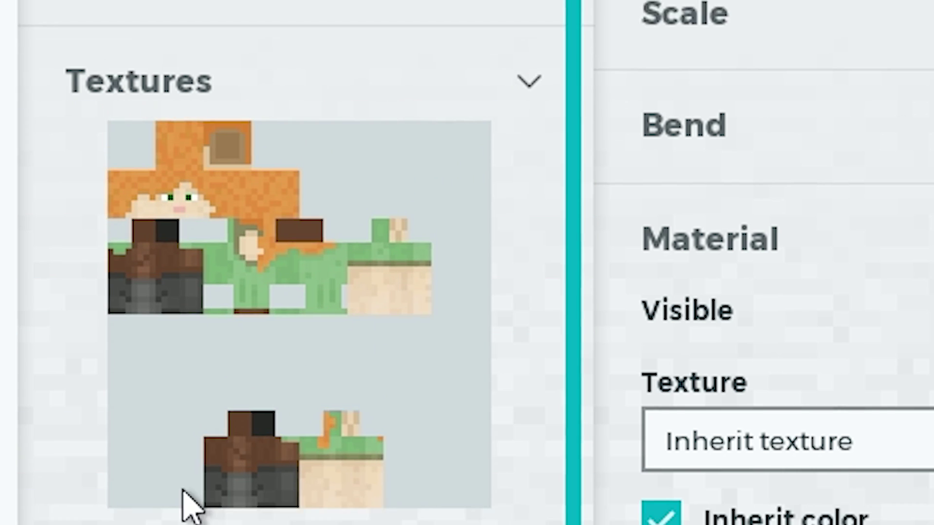
scroll(70, 452, "down", 2)
left_click(145, 474)
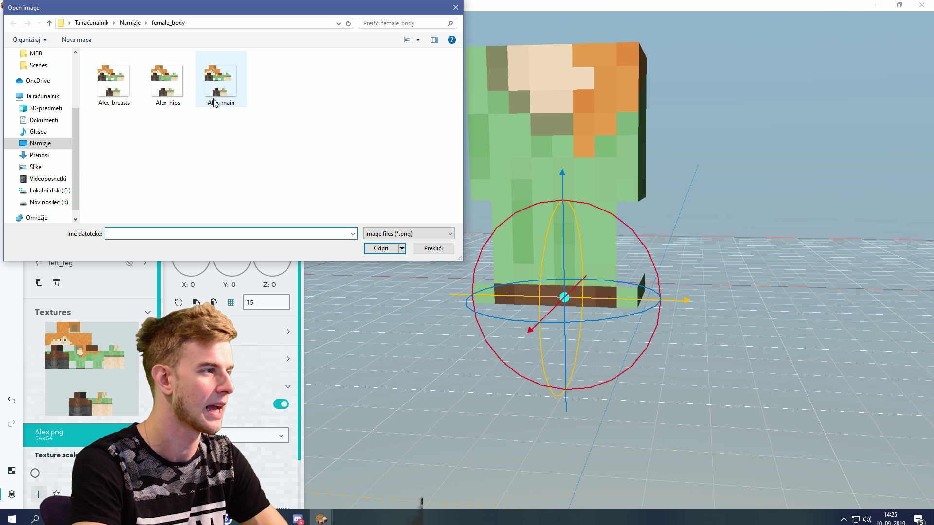
left_click(167, 100)
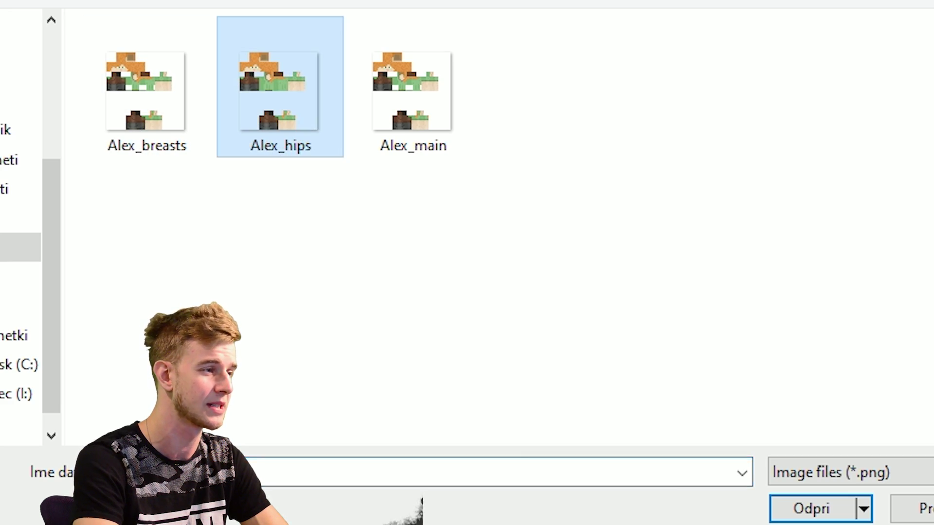
double_click(177, 95)
- Add a shape inside the Hip_left part and set its material texture to Alex_hips.png
left_click(97, 312)
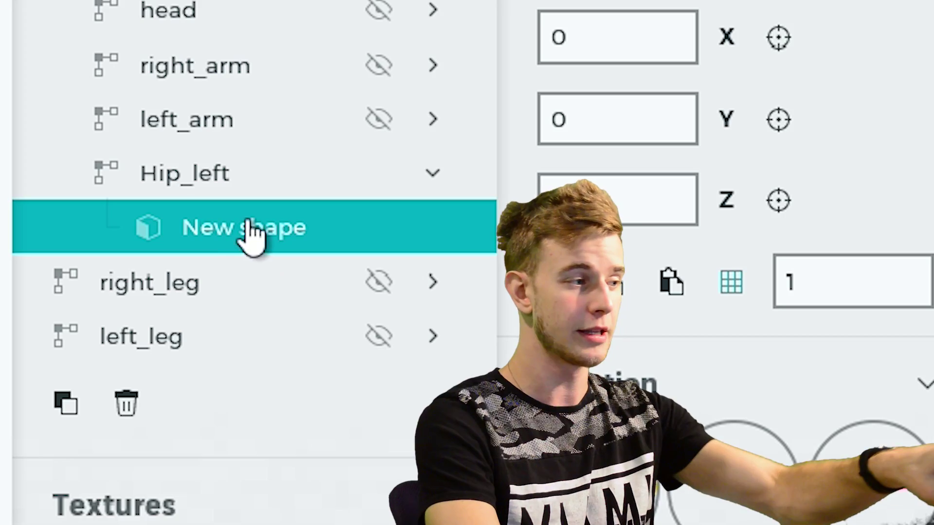
left_click(167, 176)
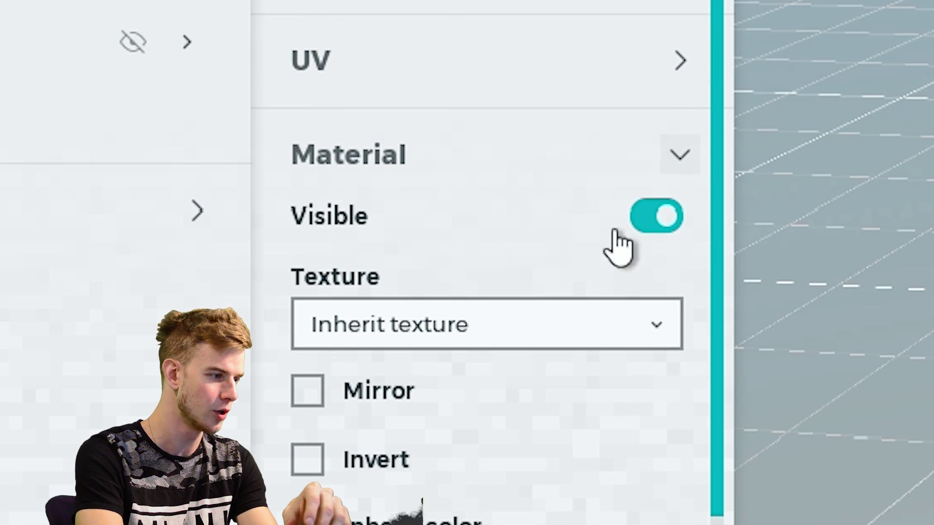
left_click(398, 321)
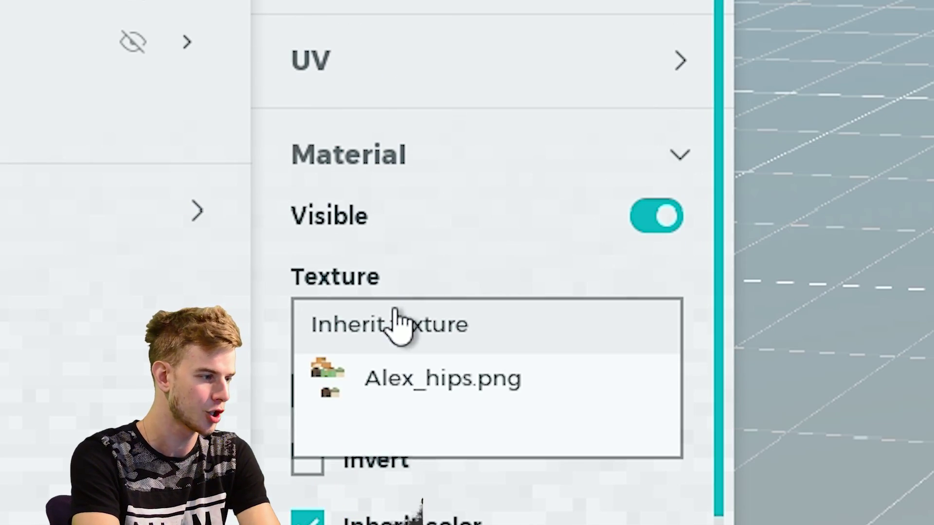
left_click(458, 384)
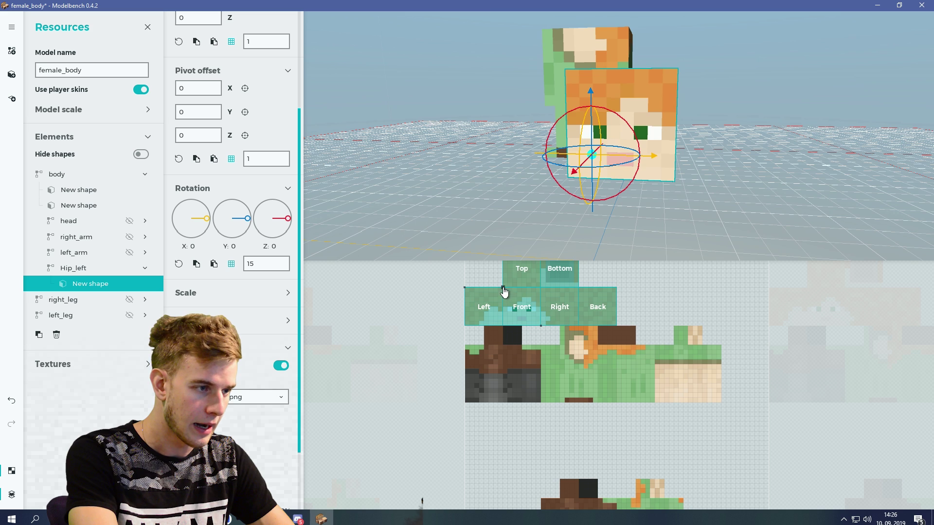
- Place the Hip_left shape's texture mapping on the green torso area and resize the shape to 3 wide, 4 high and 4 deep
left_click_drag(503, 290, 562, 363)
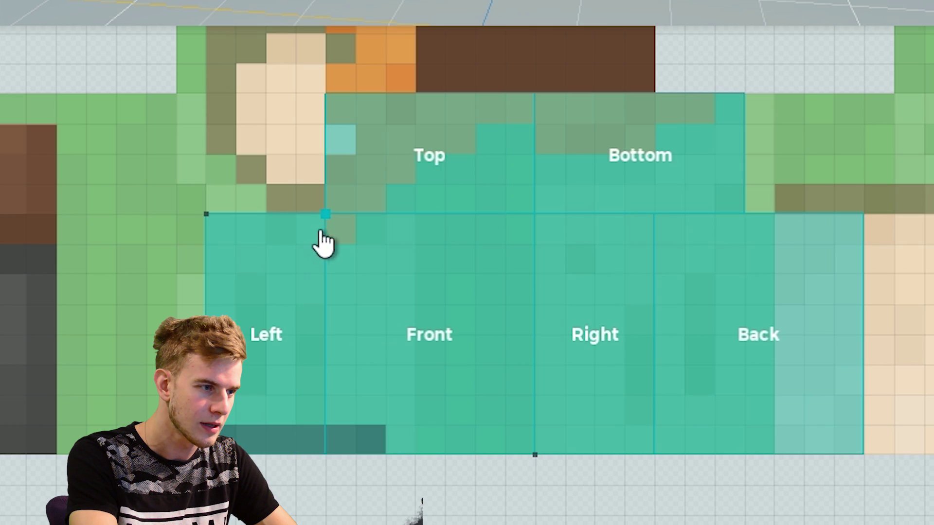
left_click_drag(324, 229, 428, 241)
left_click_drag(626, 456, 501, 467)
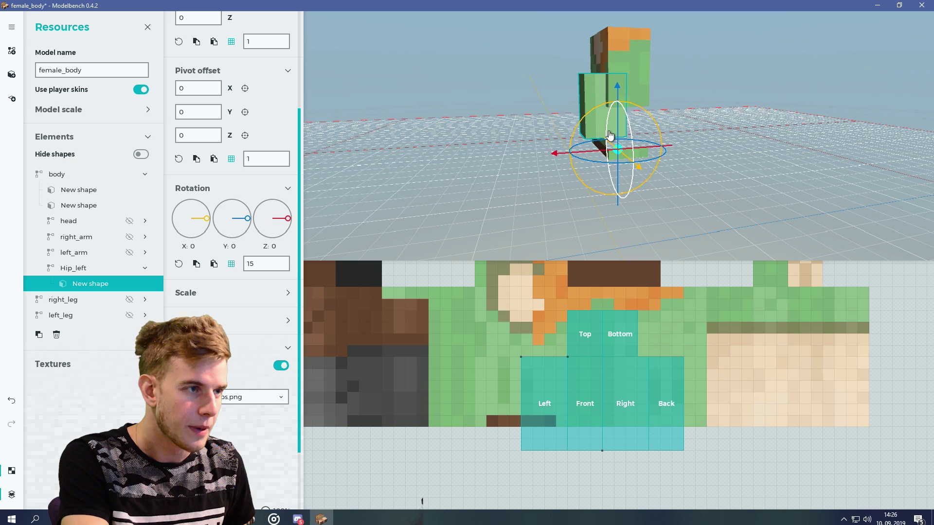
left_click_drag(665, 173, 703, 170)
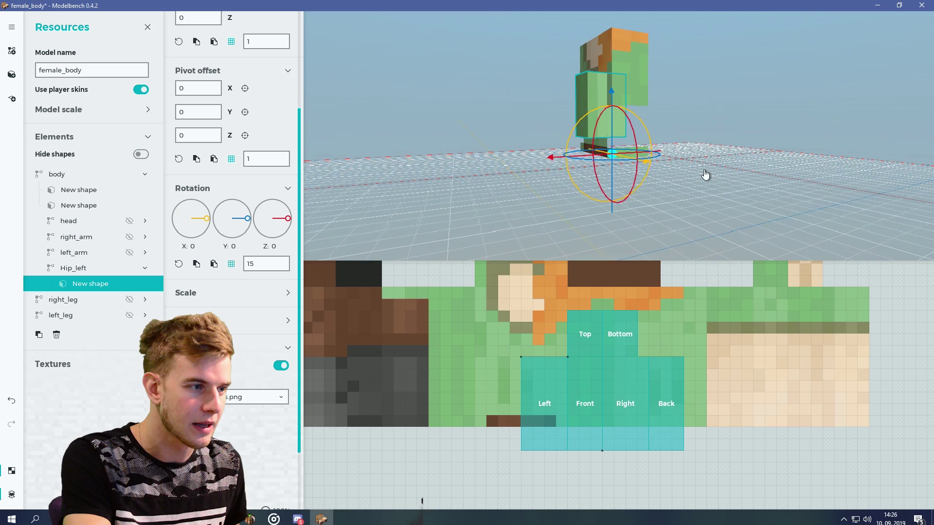
left_click_drag(570, 362, 602, 397)
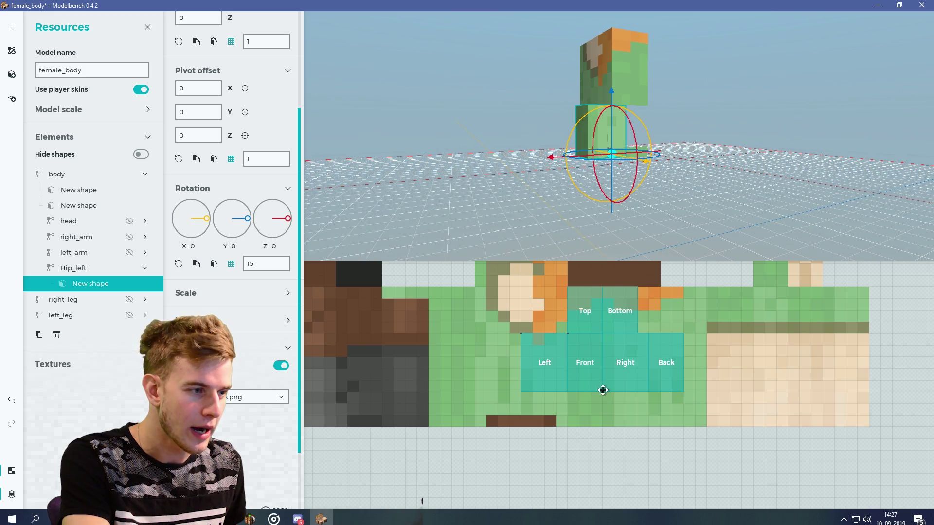
left_click_drag(583, 175, 715, 184)
scroll(714, 185, "up", 3)
right_click_drag(617, 150, 598, 149)
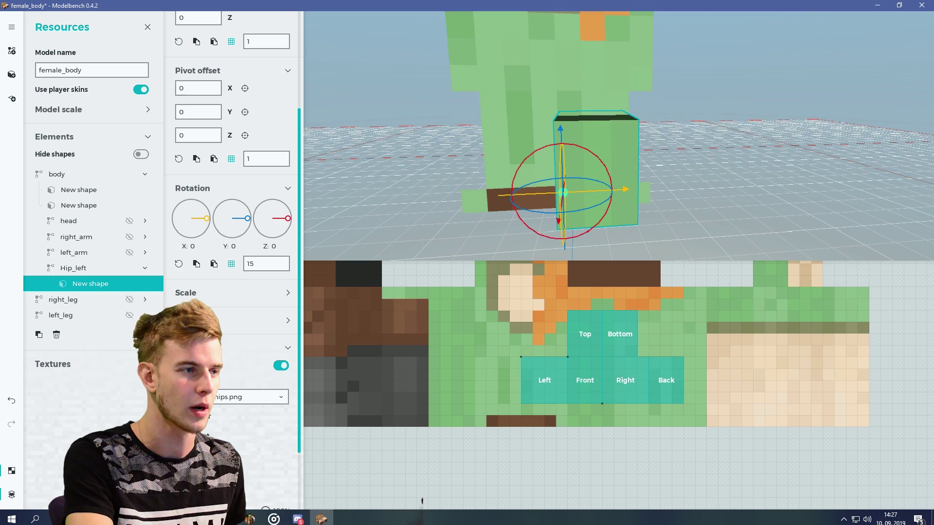
- Set the hip shape's pivot offset to -2 on X and -2 on Z
left_click_drag(615, 241, 554, 256)
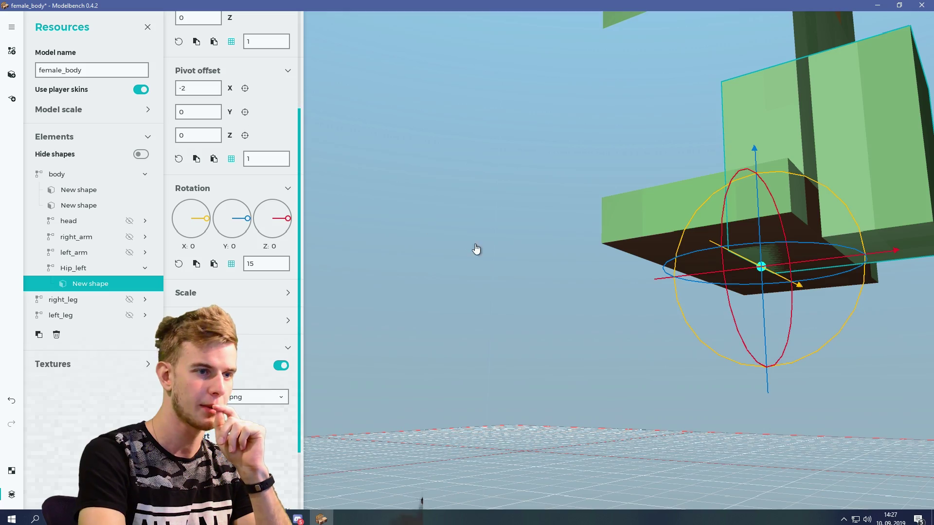
left_click_drag(475, 248, 377, 202)
left_click_drag(230, 136, 210, 139)
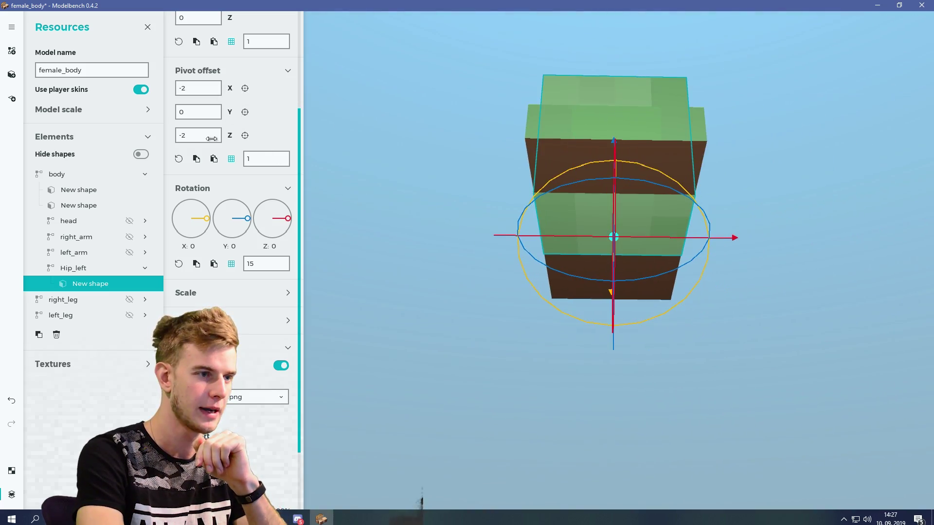
left_click_drag(633, 263, 525, 319)
- Position the Hip_left part at X 3 and set its Z scale to 0.99
left_click_drag(607, 314, 637, 328)
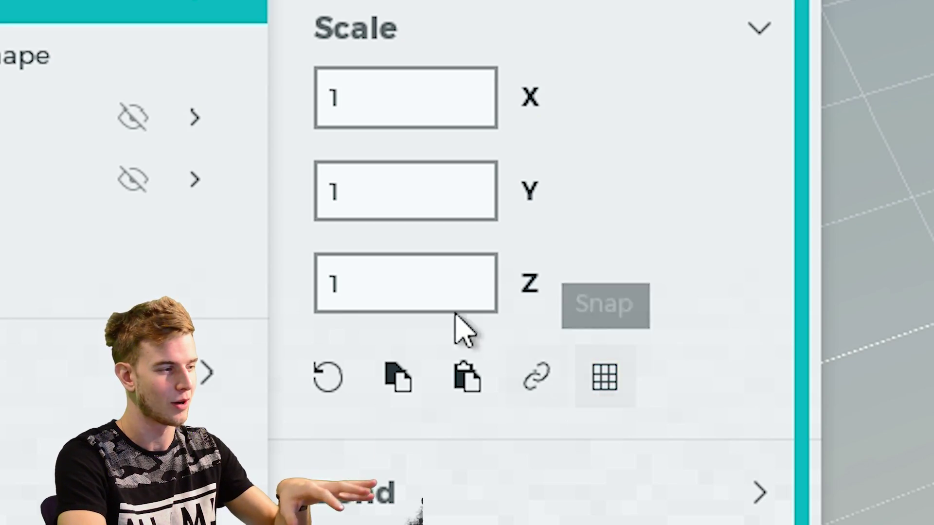
left_click(729, 44)
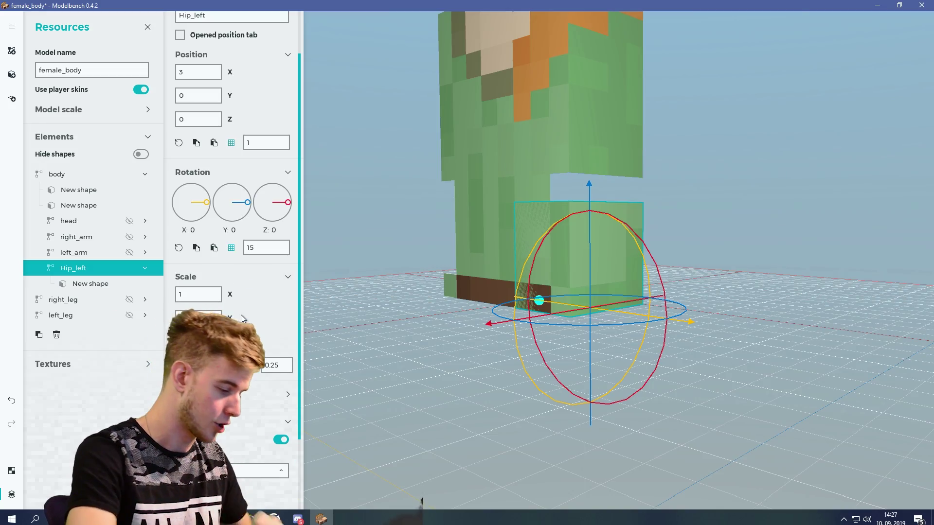
type("0.")
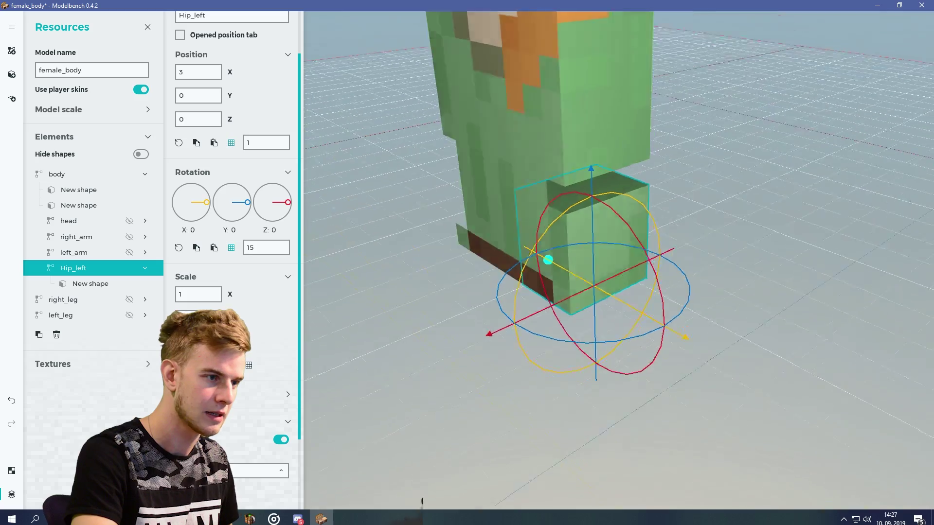
mouse_move(492, 358)
left_mouse_down()
mouse_move(535, 336)
mouse_move(472, 316)
mouse_move(493, 358)
left_mouse_up()
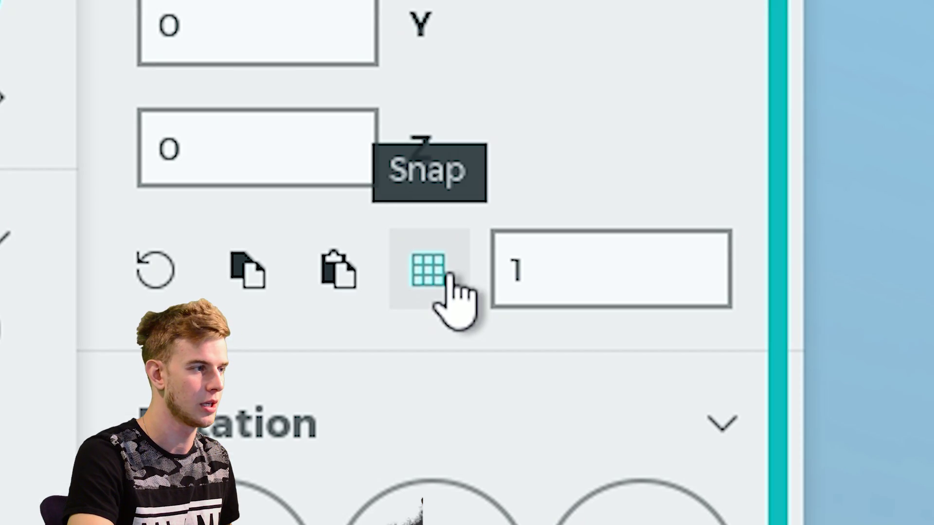
- Turn off position snapping for Hip_left and set its Y position to 0.01
left_click(231, 143)
left_click(208, 101)
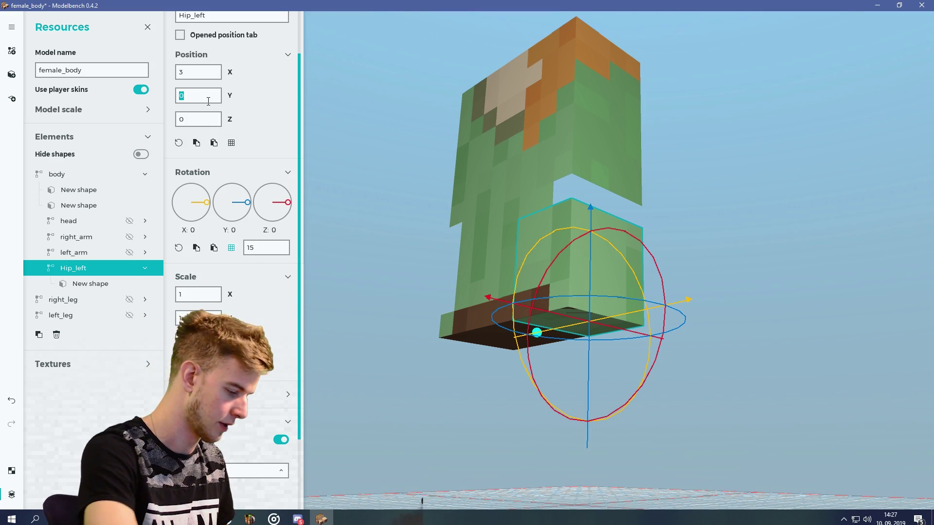
type("0.01")
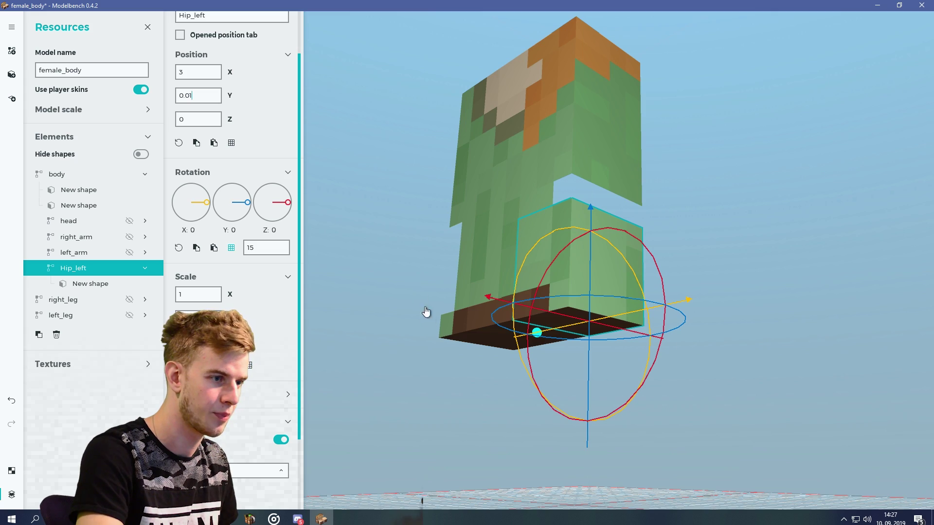
left_click_drag(425, 313, 474, 341)
- Raise Hip_left to a Y position of 1.01 and check the hip from the side and front
left_click(202, 97)
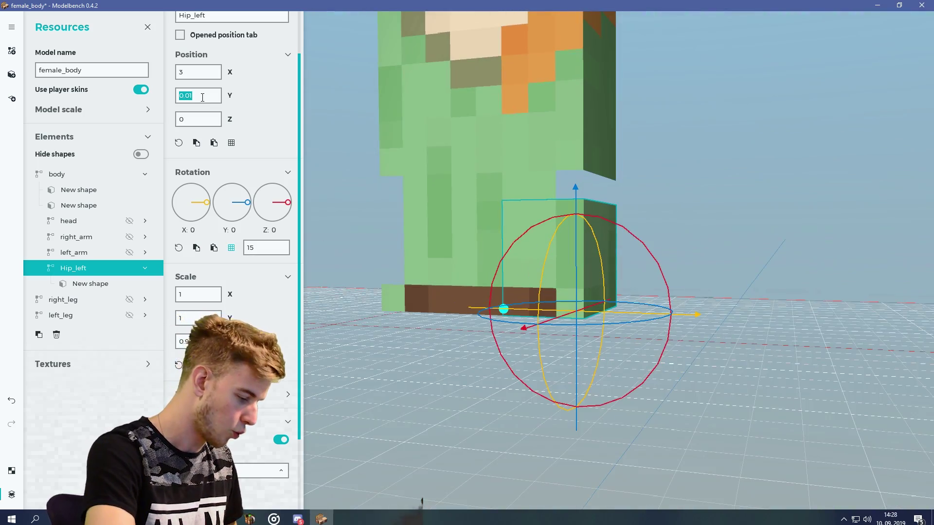
left_click_drag(399, 190, 423, 204)
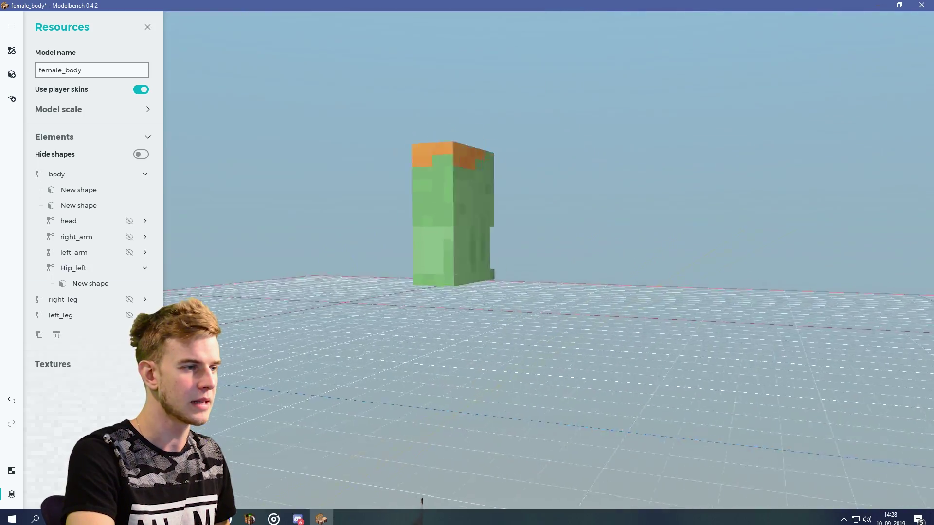
left_click_drag(423, 205, 555, 204)
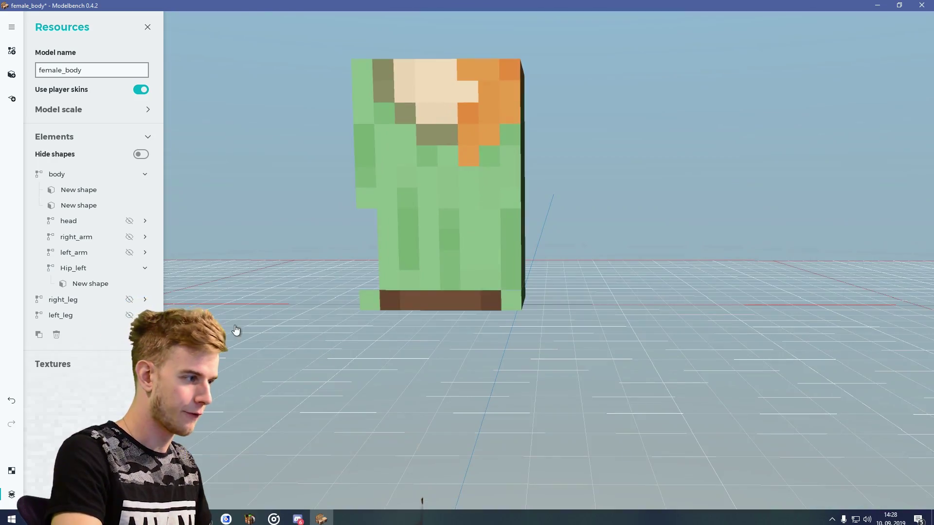
- Make Hip_left bendable on Z only, using the Upper part with offset 2, and bend it to -10
left_click(96, 271)
scroll(450, 352, "up", 3)
left_click_drag(299, 243, 538, 435)
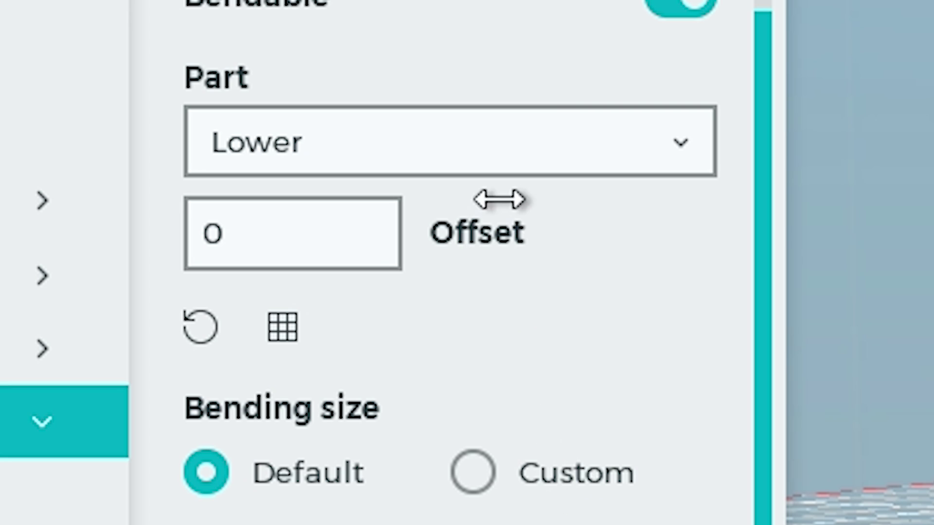
left_click(441, 165)
left_click(324, 304)
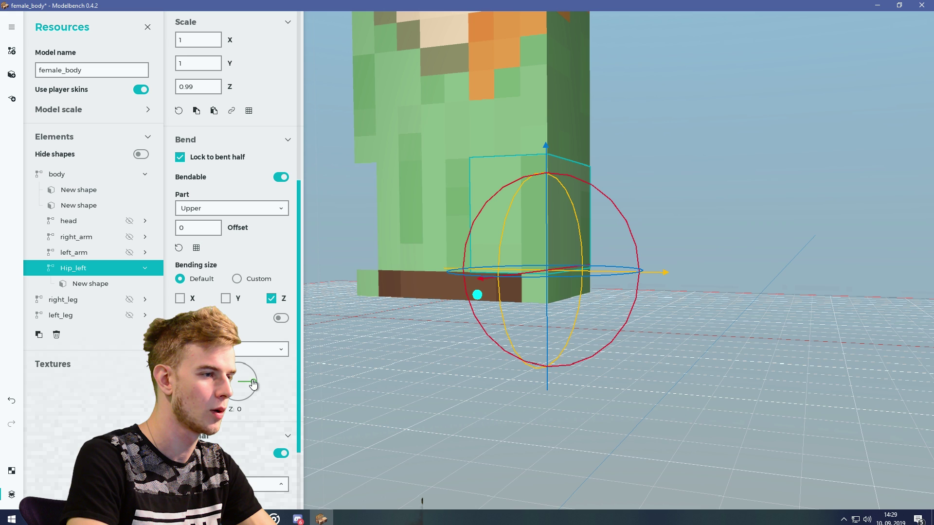
left_click_drag(253, 384, 255, 391)
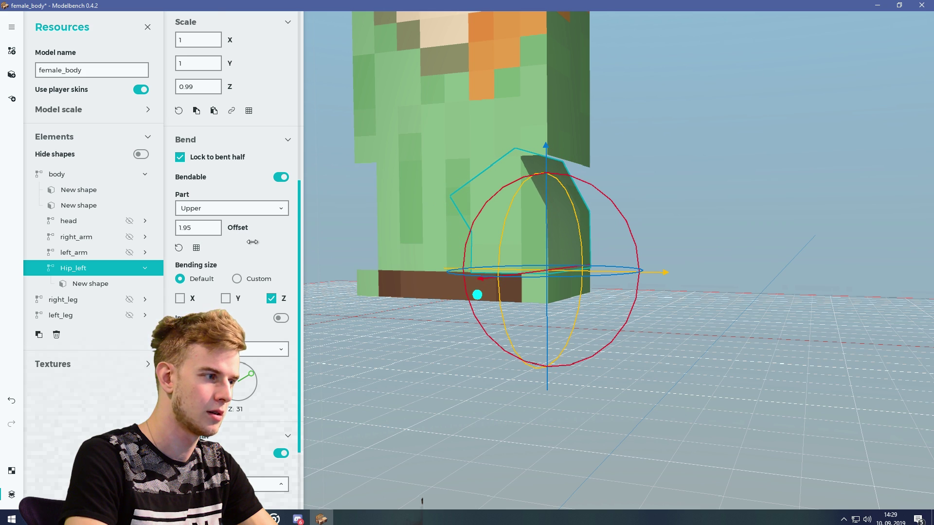
left_click_drag(611, 358, 622, 329)
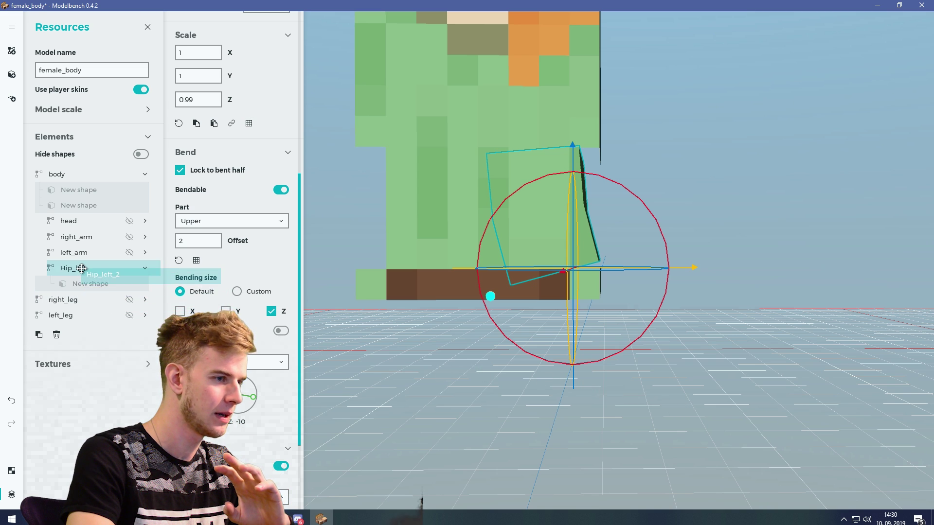
- Nest the duplicated hip part inside Hip_left and position it at X 0, Y 3, Z 0
left_click_drag(81, 268, 83, 269)
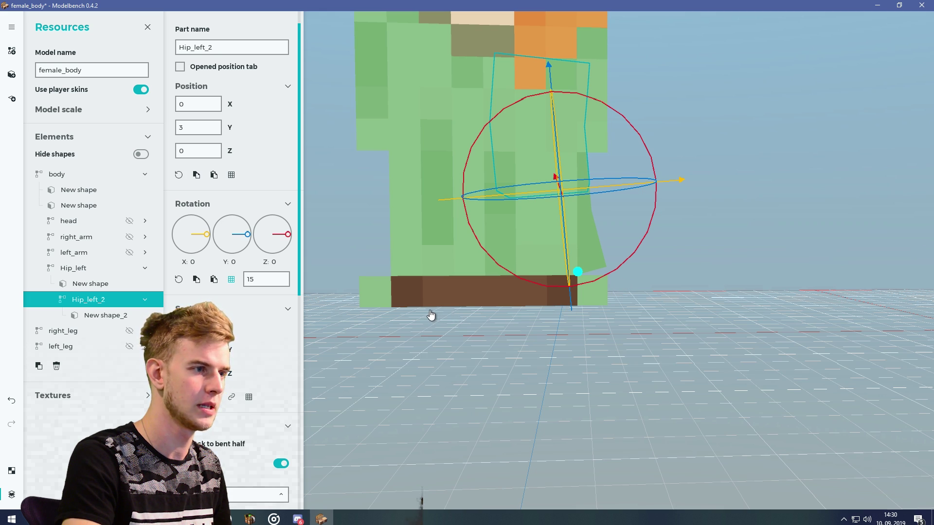
left_click_drag(432, 298, 391, 301)
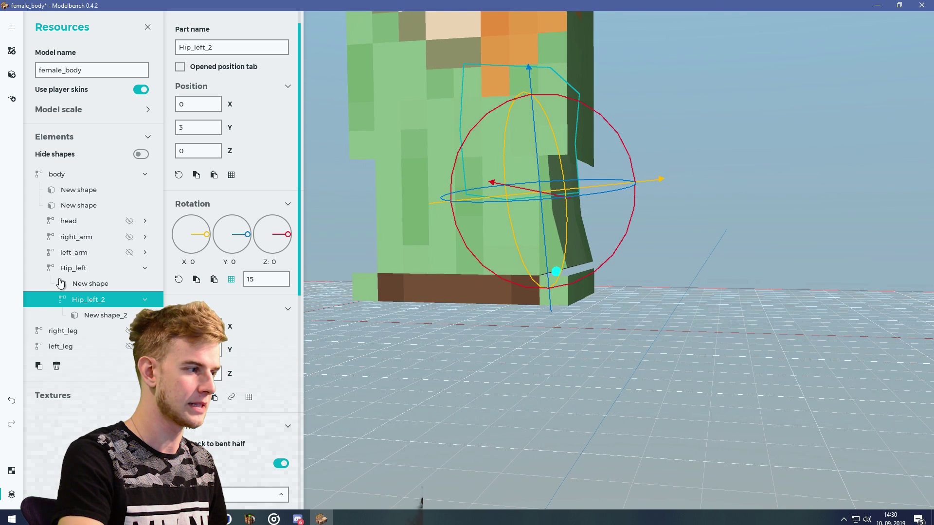
- Lower Hip_left to a Y position of 0.5643 and set its Z rotation to 10.08
middle_click_drag(412, 348, 458, 365)
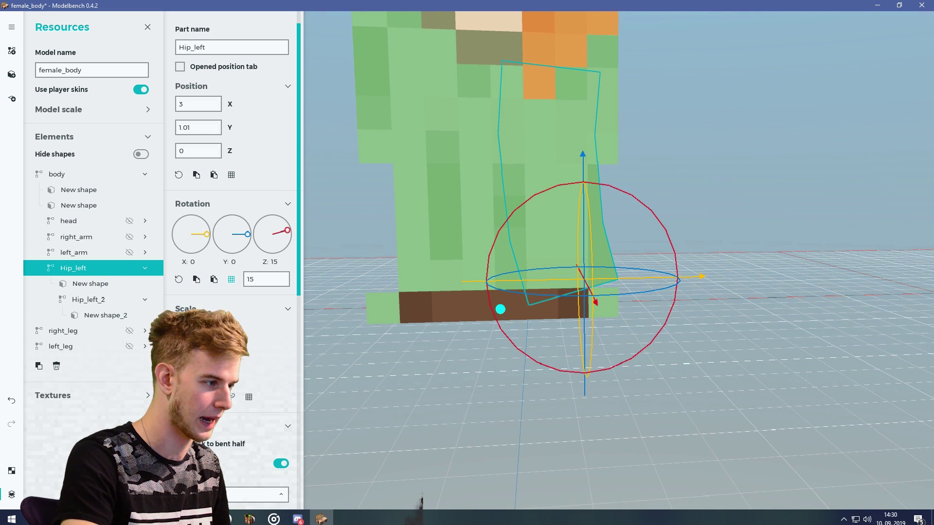
middle_click_drag(353, 376, 578, 396)
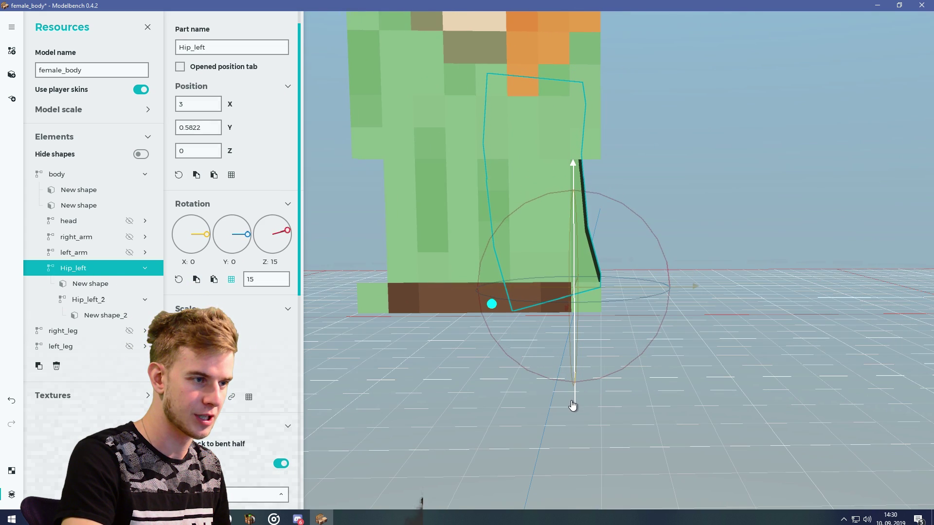
left_click_drag(573, 405, 573, 407)
left_click_drag(641, 370, 588, 316)
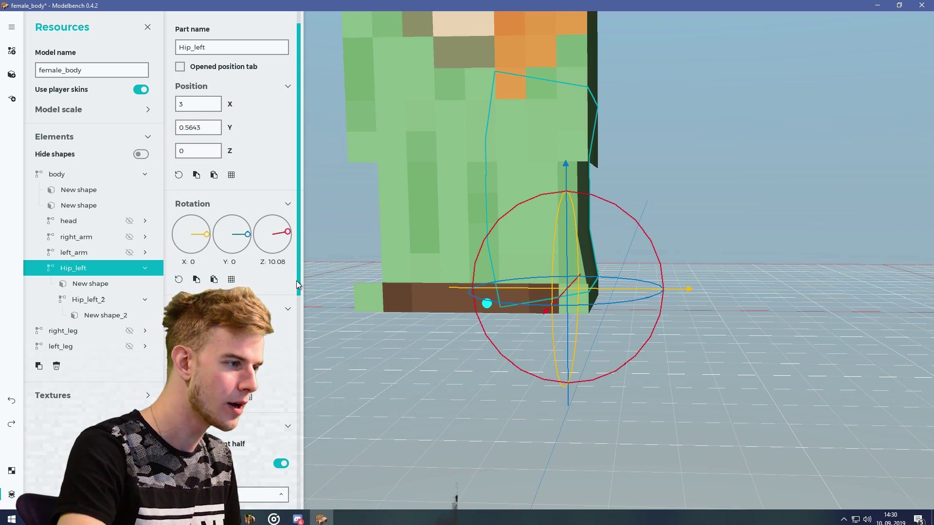
- Refine the nested Hip_left_2 piece and set Hip_left's Z rotation to 6.13 so both pieces follow the waist cut-out
left_click_drag(297, 282, 298, 313)
left_click_drag(369, 311, 389, 310)
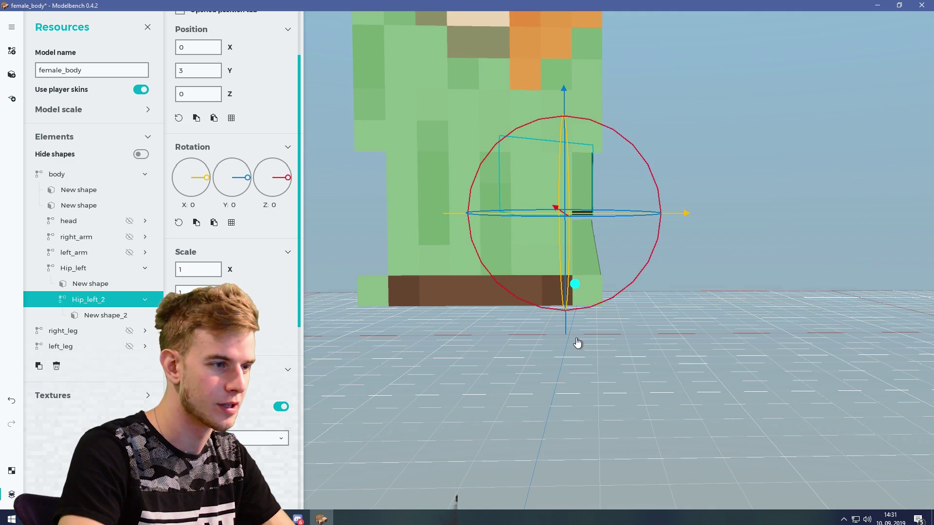
left_click(758, 280)
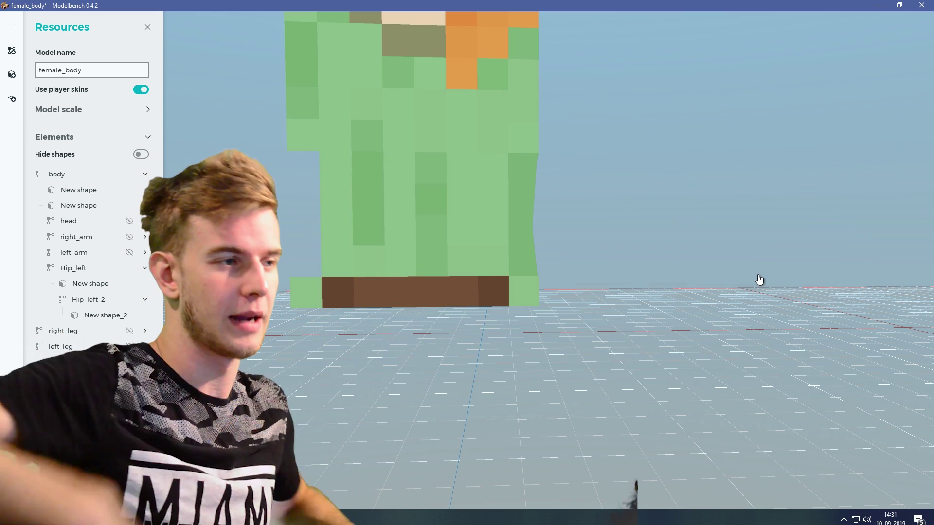
- Duplicate the finished Hip_left part and place the copy mirrored on the opposite side of the torso
left_click(327, 301)
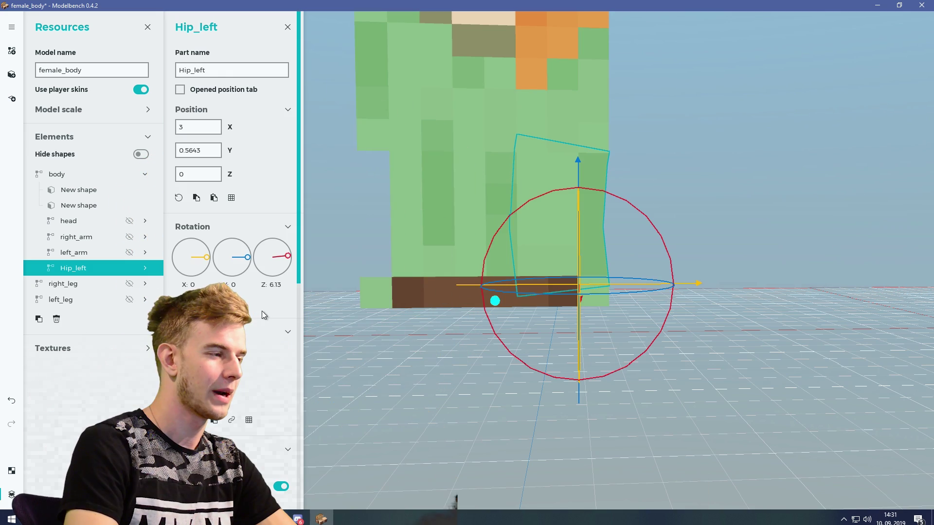
key("ctrl+d")
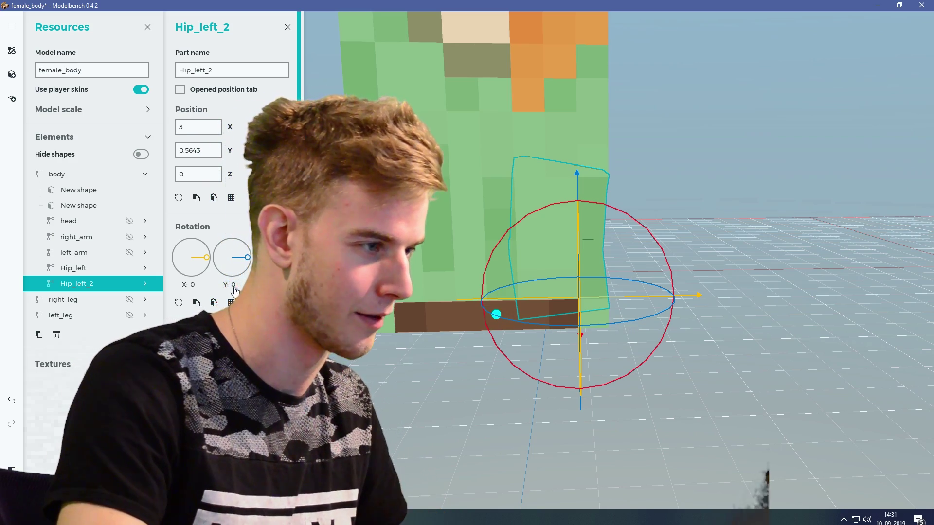
left_click_drag(698, 302, 574, 309)
right_click_drag(574, 308, 621, 312)
left_click_drag(633, 312, 627, 313)
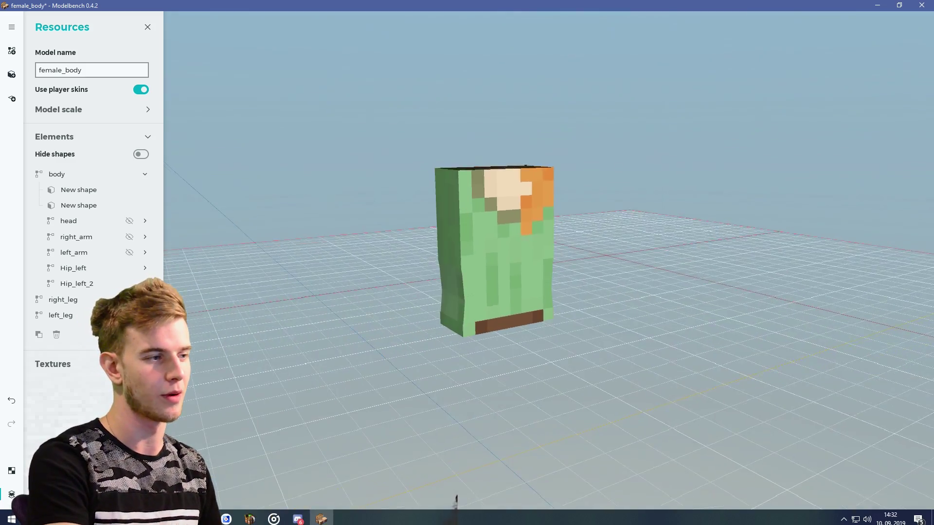
mouse_move(388, 296)
right_mouse_down()
mouse_move(388, 272)
mouse_move(387, 297)
right_mouse_up()
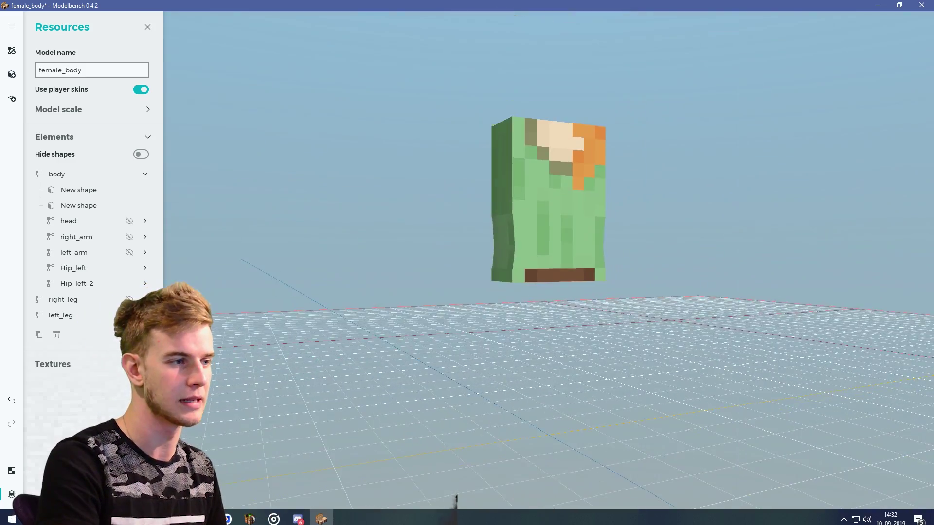
- Set the body part's custom bending size to 1.8 and test its bend
scroll(387, 296, "up", 2)
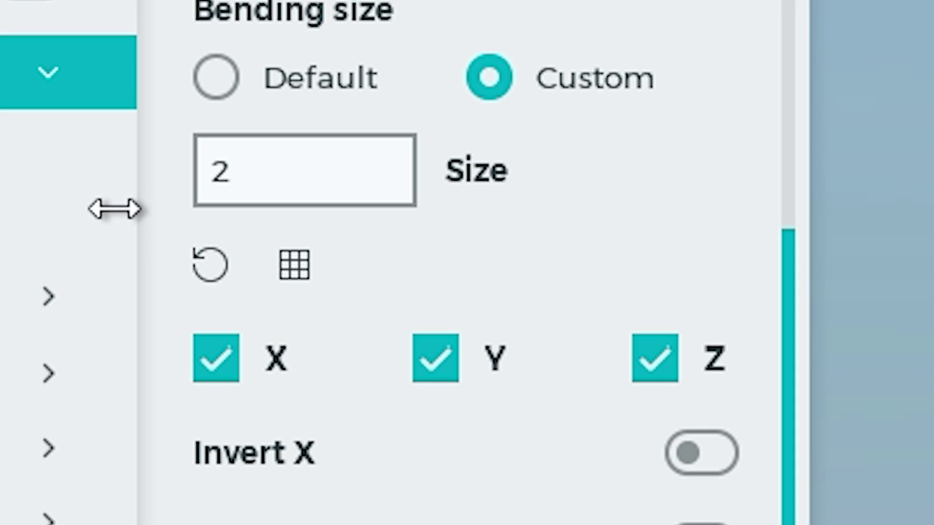
left_click_drag(104, 214, 101, 212)
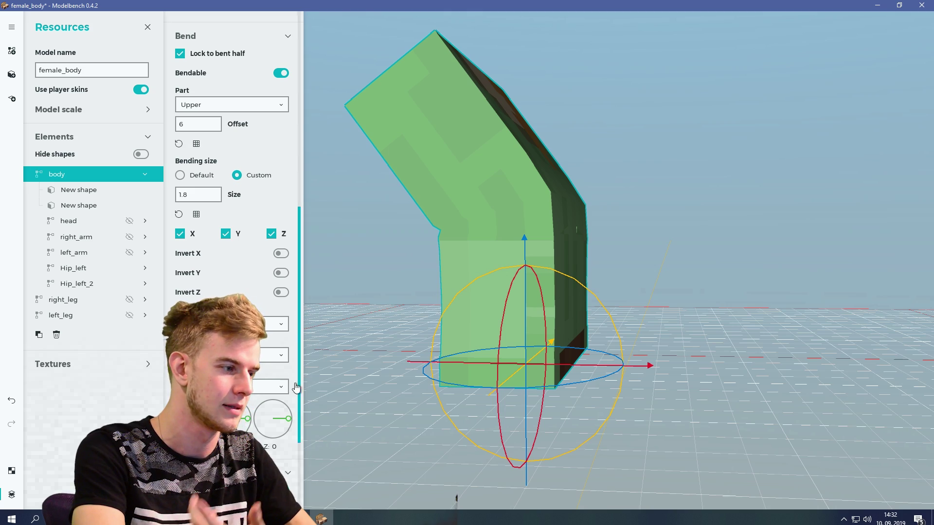
left_click_drag(204, 409, 188, 434)
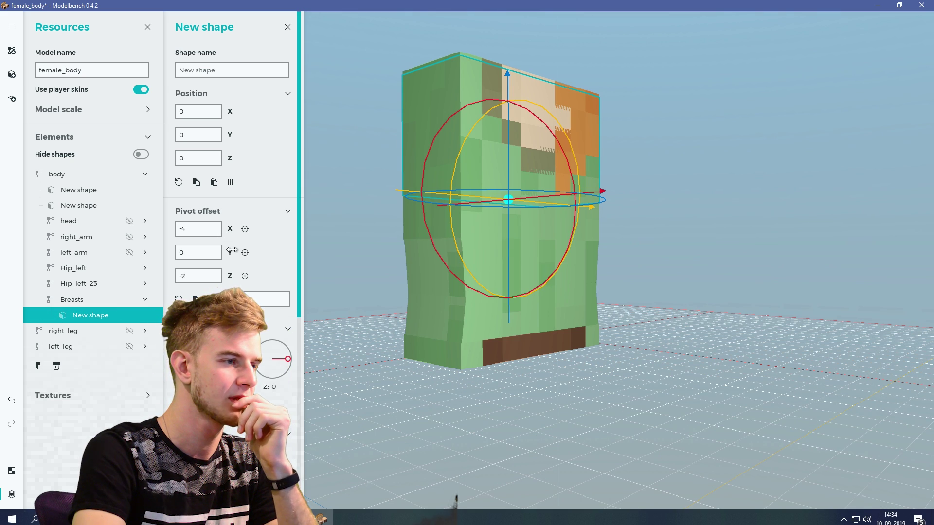
- Set the Y pivot offset of the shape inside Breasts to -4 and rotate the Breasts part to -41.94 on X
left_click_drag(231, 251, 189, 258)
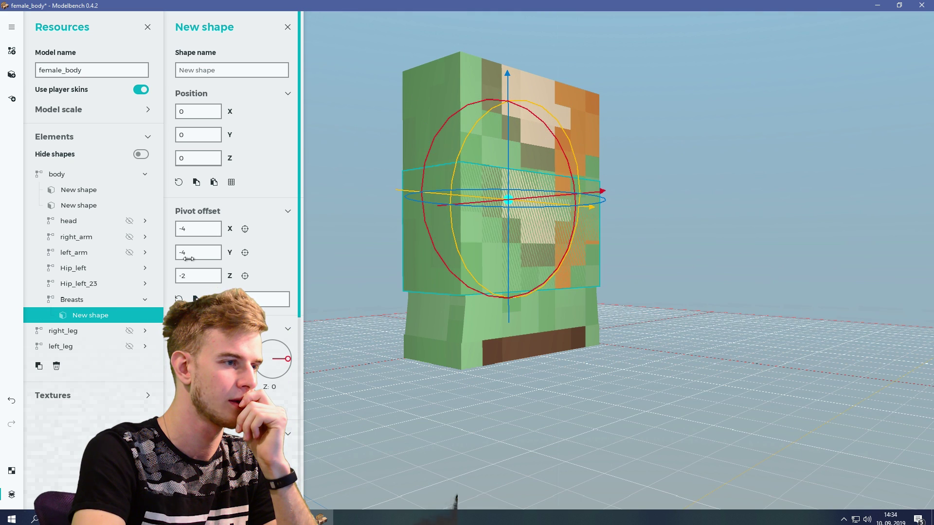
left_click_drag(497, 294, 520, 310)
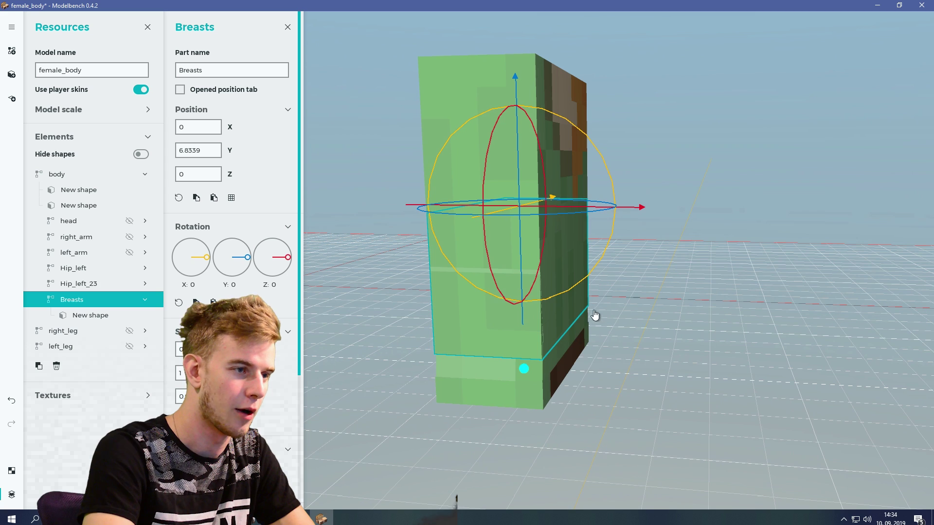
left_click_drag(581, 288, 607, 247)
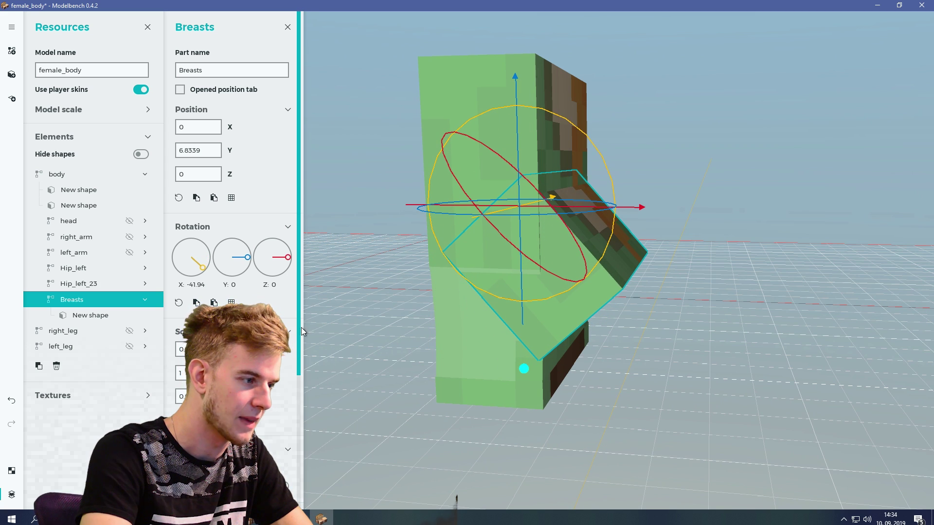
- Make the Breasts part bendable with a custom bending size and nest a bent copy of it inside
scroll(299, 367, "down", 6)
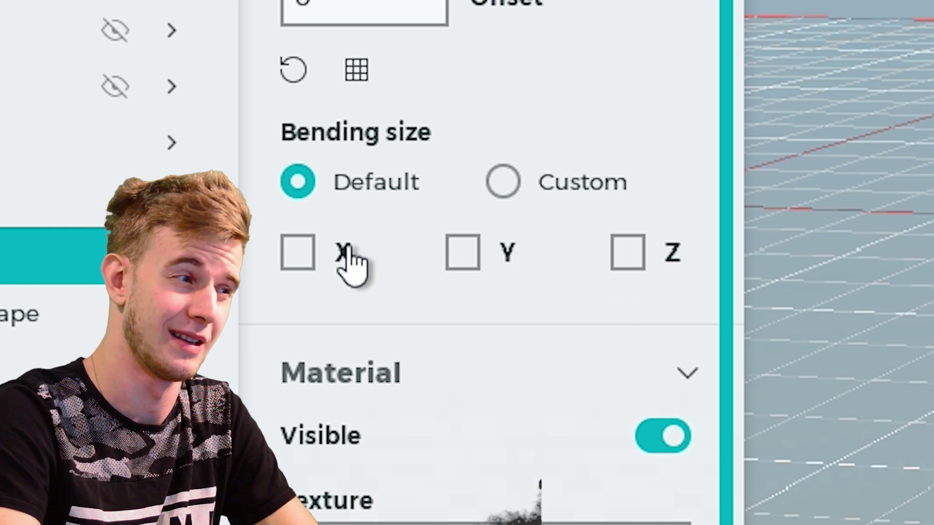
left_click(193, 299)
mouse_move(572, 516)
left_mouse_down()
mouse_move(559, 506)
mouse_move(455, 508)
mouse_move(560, 505)
left_mouse_up()
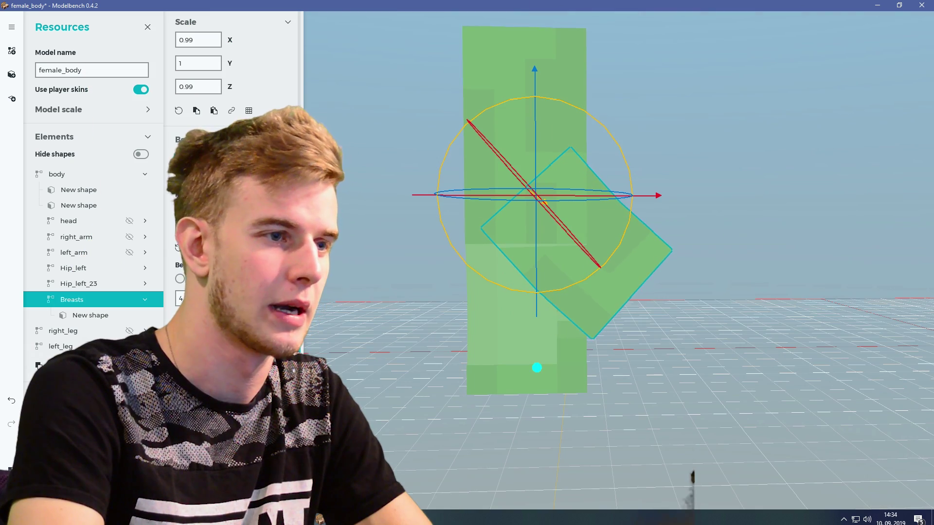
left_click_drag(253, 423, 253, 419)
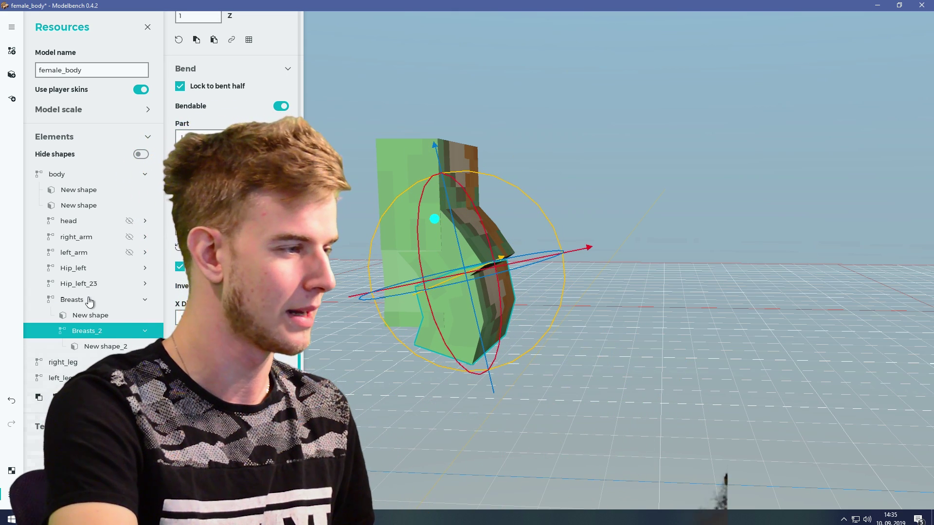
left_click(89, 300)
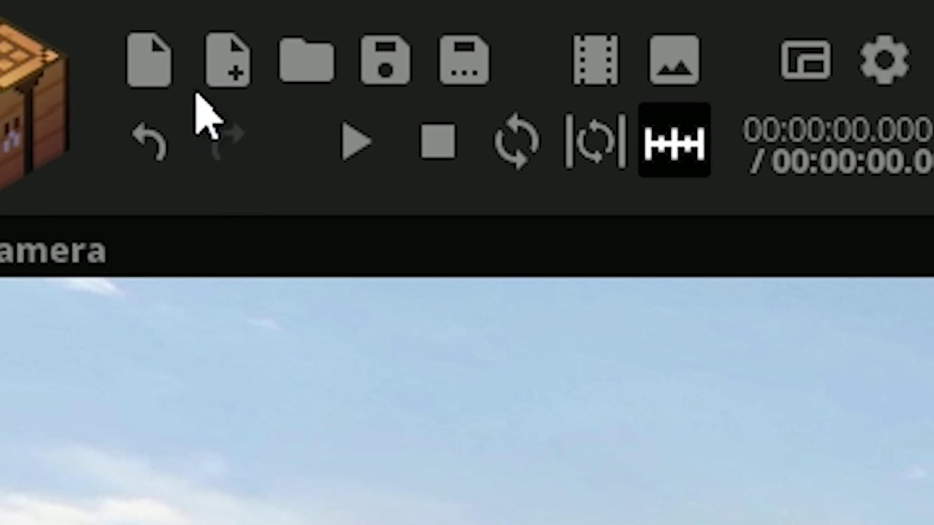
- Import the female_body model into the Mine-imator project and bring it into close view
left_click(226, 73)
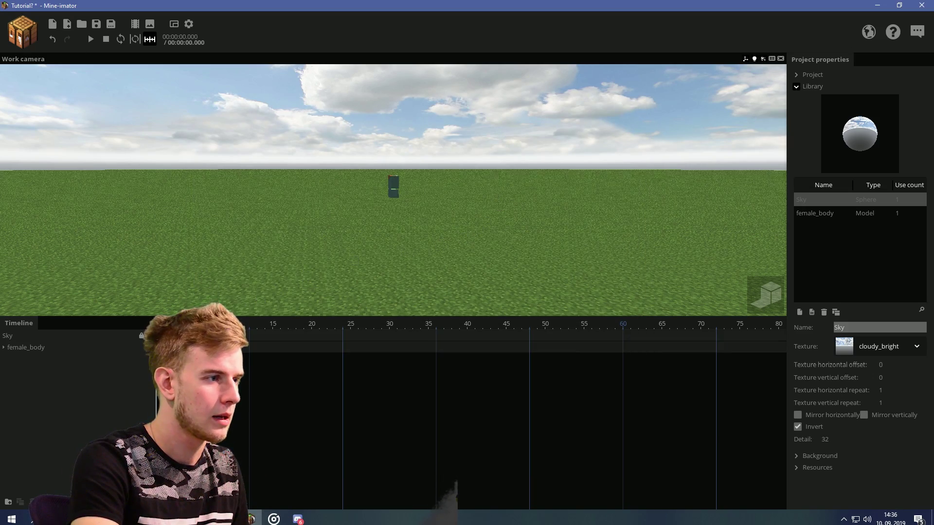
key("w")
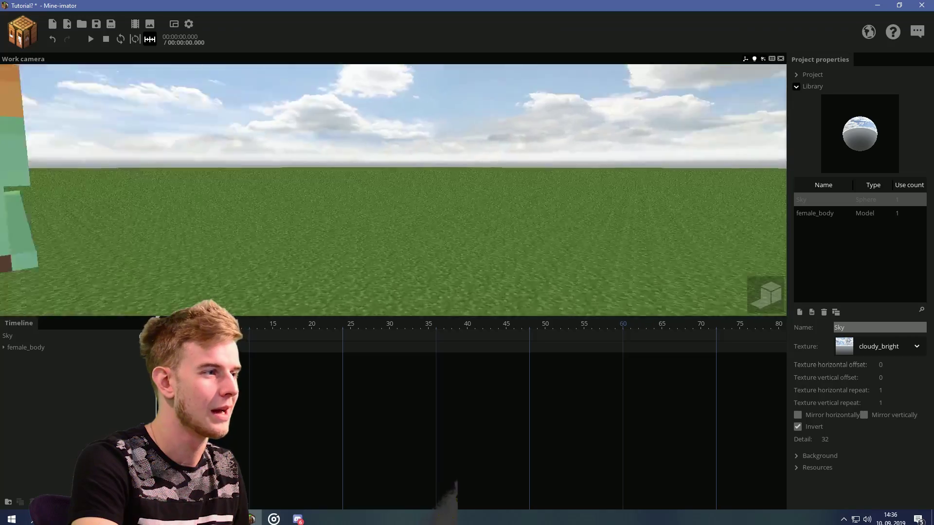
key("a")
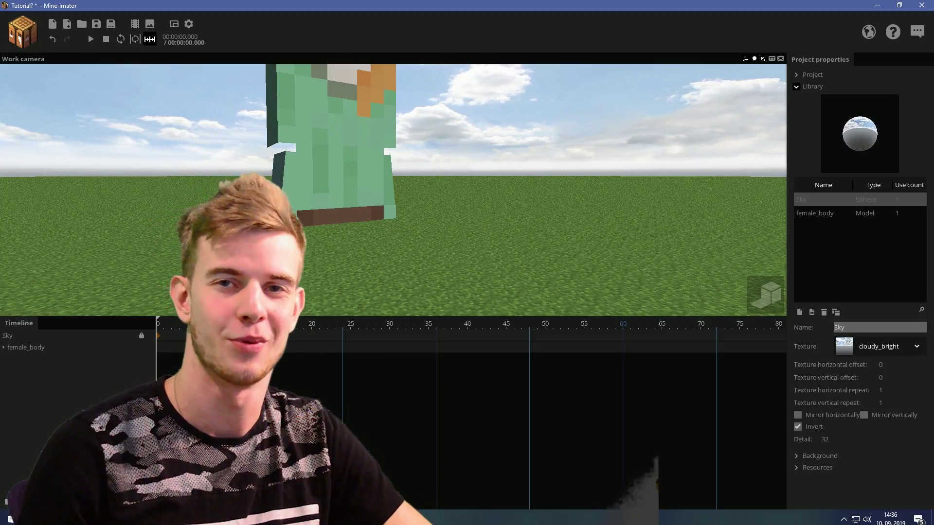
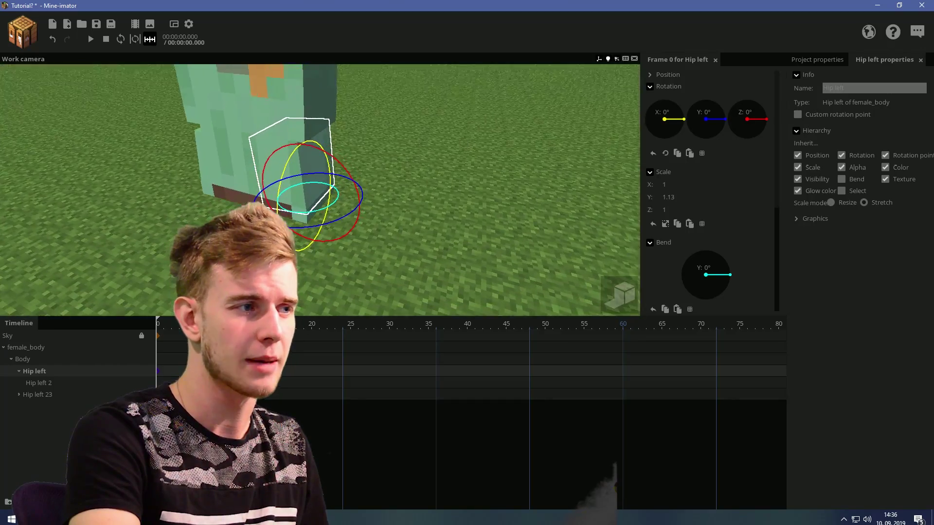
- Adjust the nested Hip left 2 piece to follow the waist and save the project
left_click(65, 383)
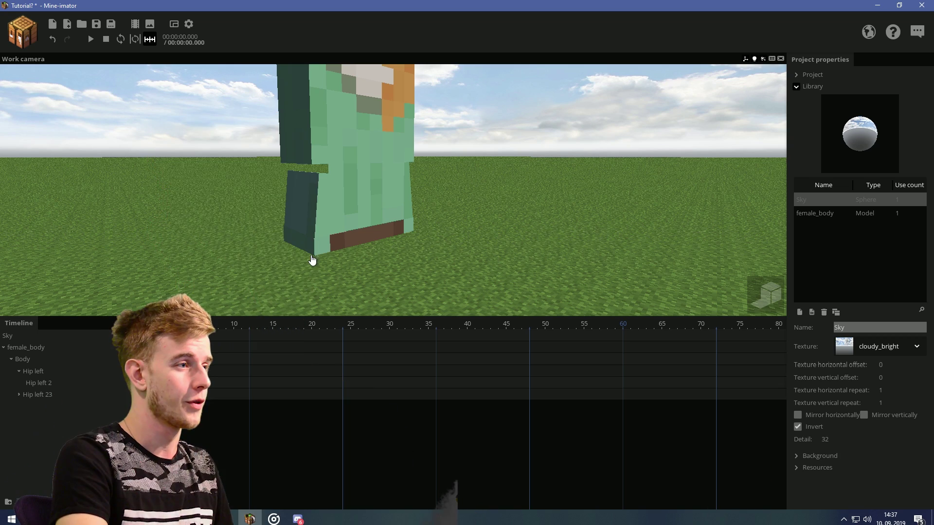
key("ctrl+s")
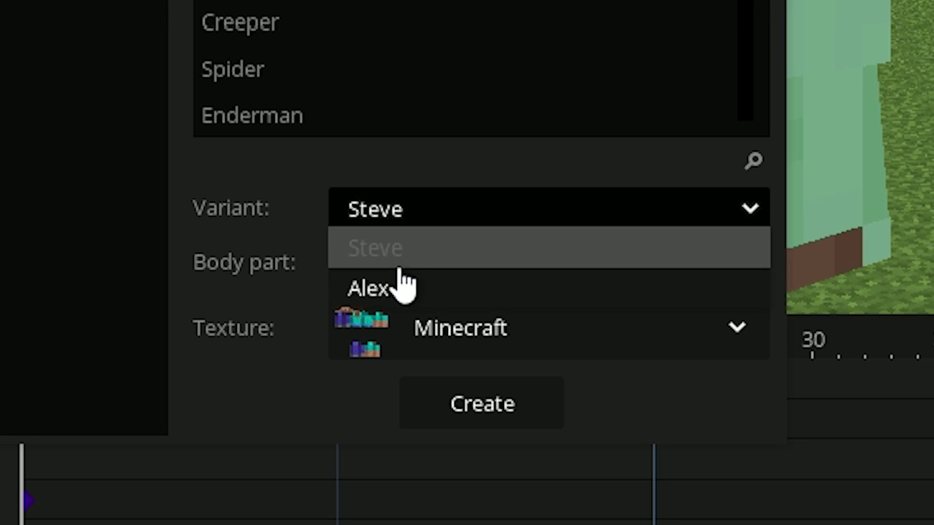
- Create a body part from the Alex variant's body and parent it to the Body of female_body
left_click(452, 288)
left_click(441, 263)
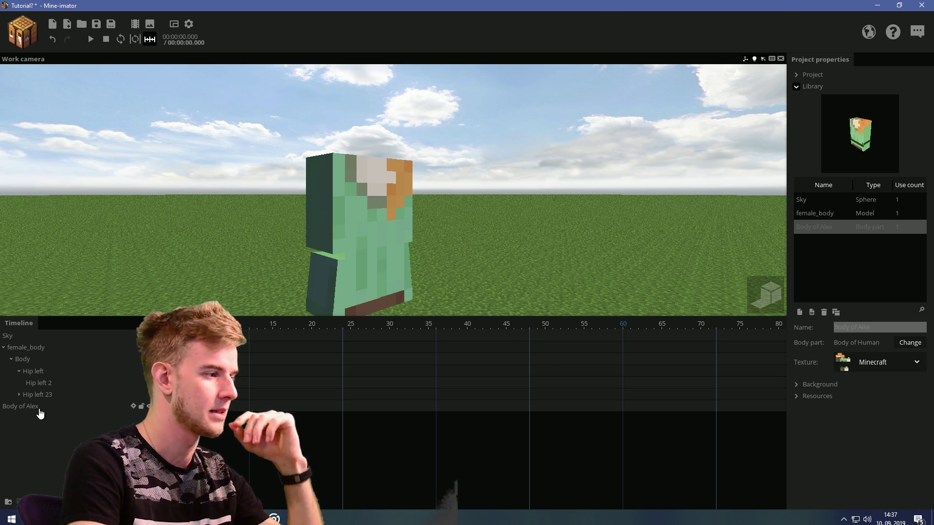
left_click_drag(40, 413, 43, 365)
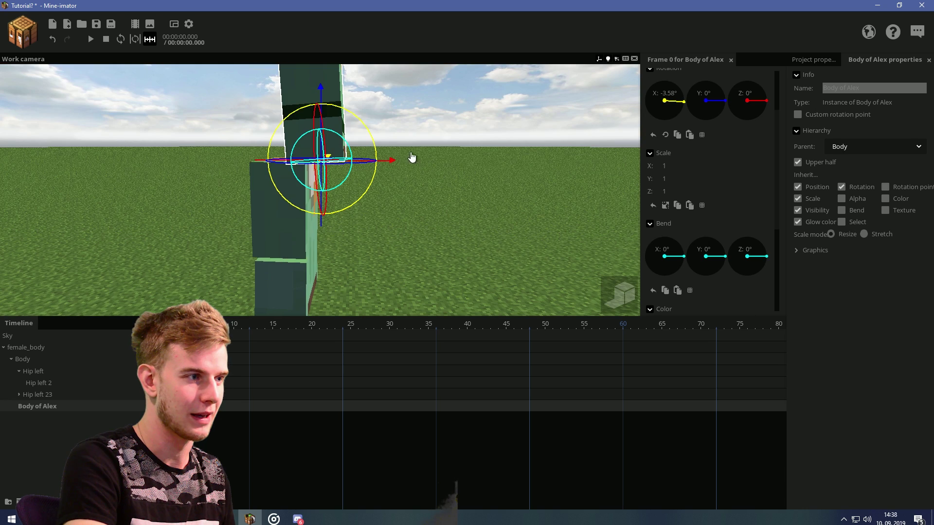
- Rotate Body of Alex to 129.65° on X, bend it 16.5°, and parent a duplicate of it underneath
left_click_drag(384, 152, 321, 261)
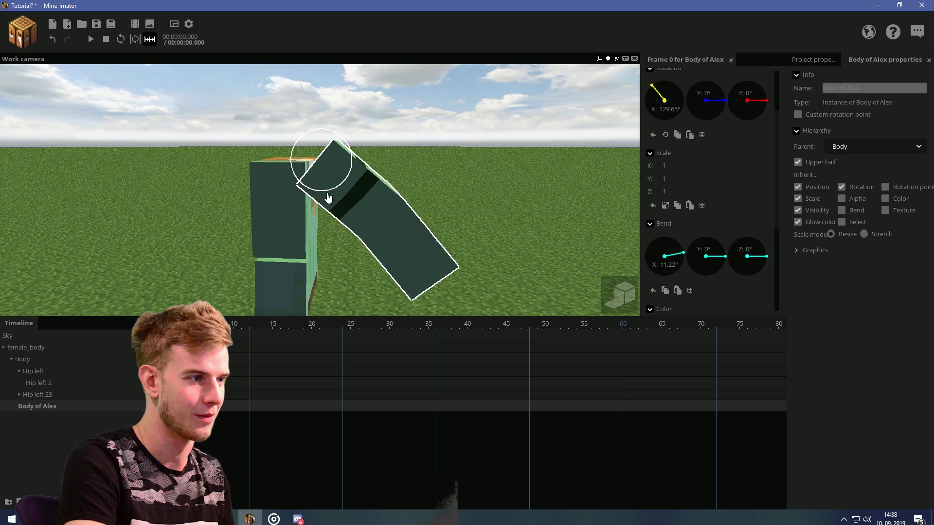
left_click(20, 500)
left_click_drag(37, 420, 39, 406)
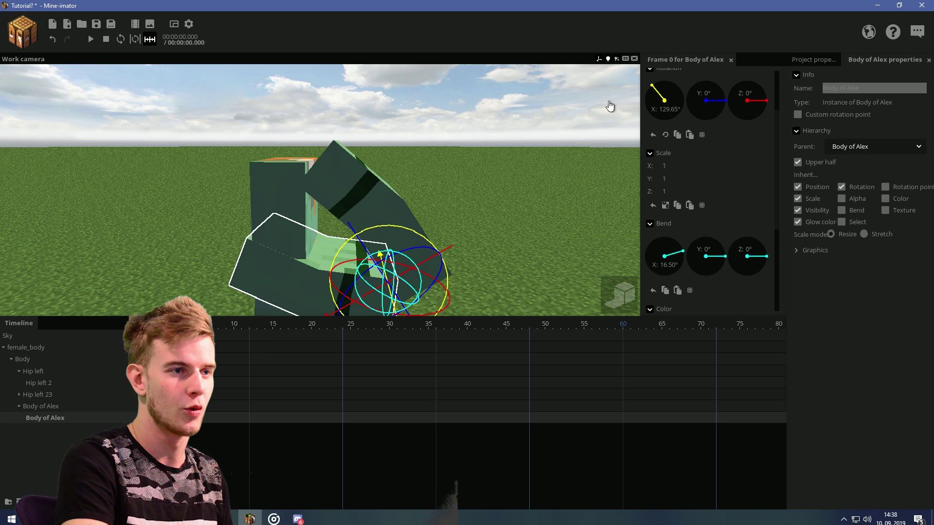
- Reset the nested Body of Alex copy's position, rotation and bend to 0, and let it inherit the parent's bend
right_click(662, 104)
right_click(669, 255)
left_click_drag(778, 181, 778, 143)
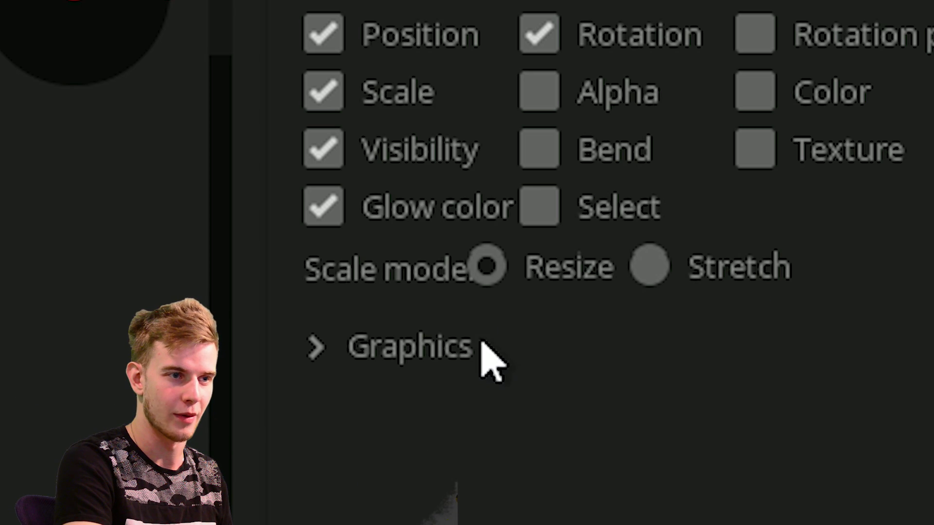
left_click(434, 368)
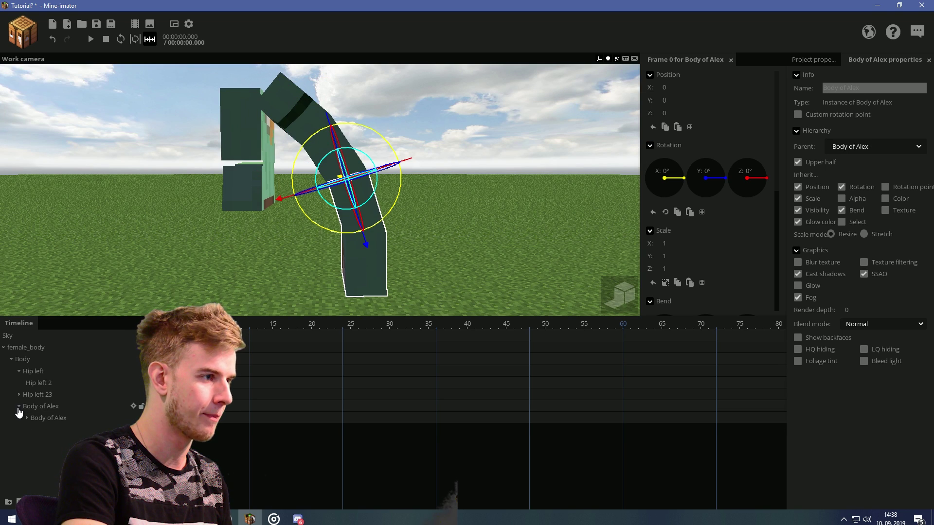
- Fit the nested pieces onto the chest with the top piece at Y 5.51, rotation X 117.88° and scale Y 0.21, Z 0.24, and save
left_click(32, 419)
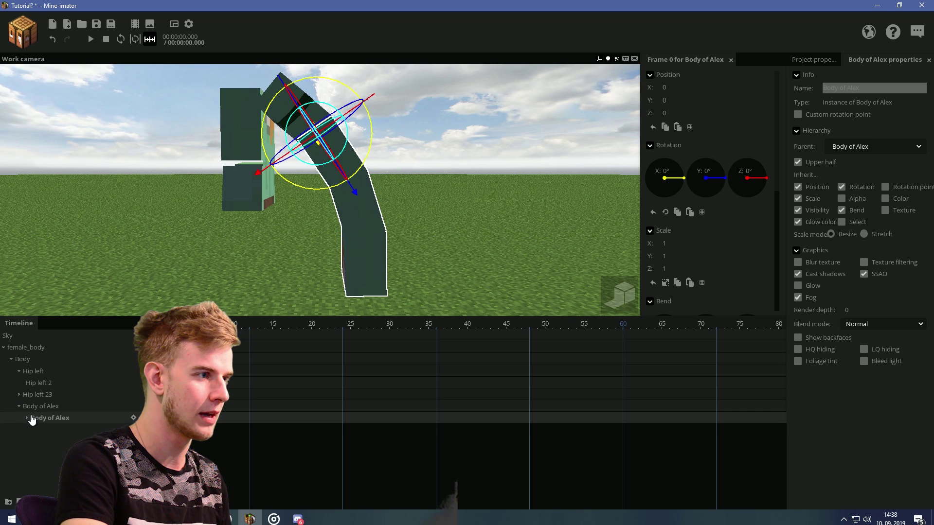
left_click(37, 409)
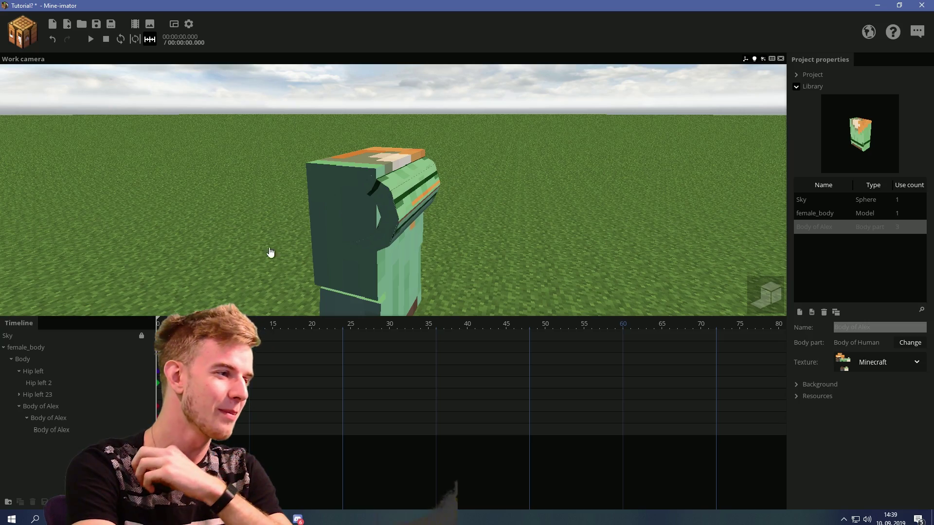
left_click(67, 411)
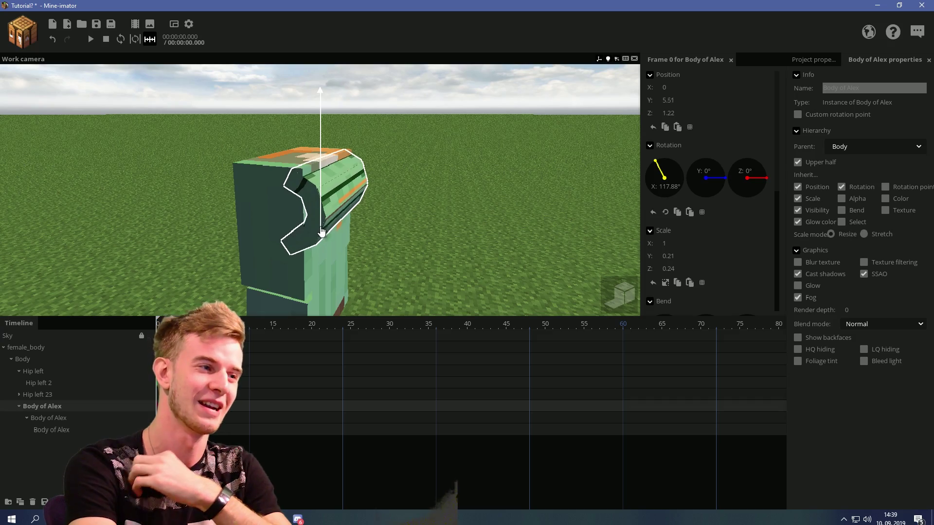
left_click(462, 272)
left_click_drag(463, 273, 509, 261)
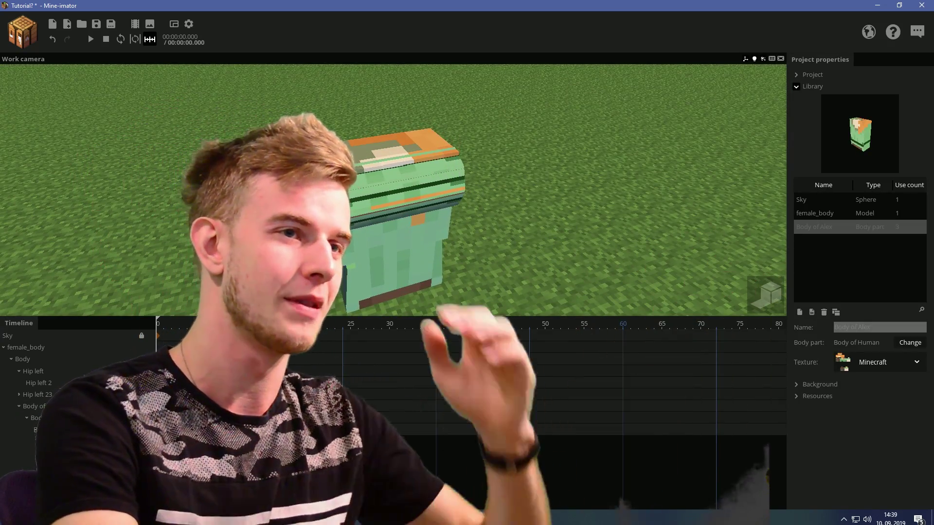
key("ctrl+s")
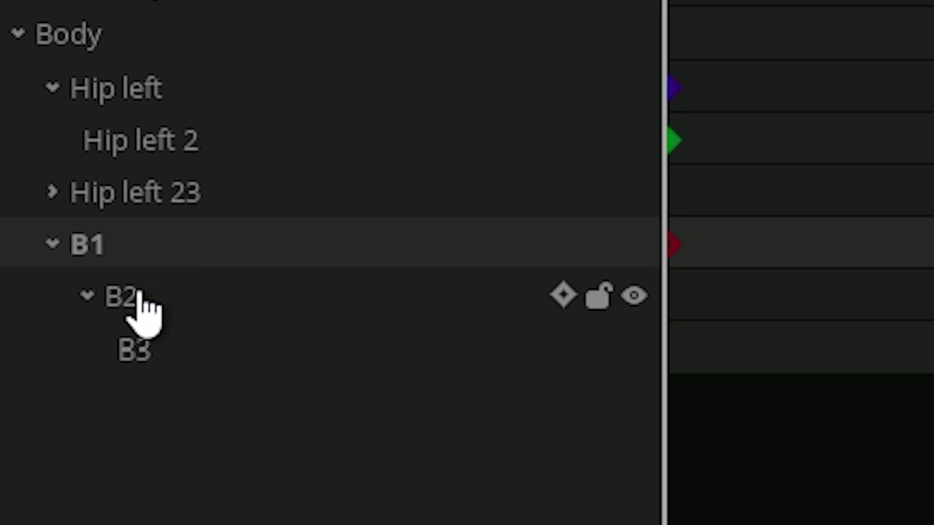
- Name the three nested chest pieces B1, B2 and B3, and give each its own library body part
left_click(140, 297)
left_click(200, 365)
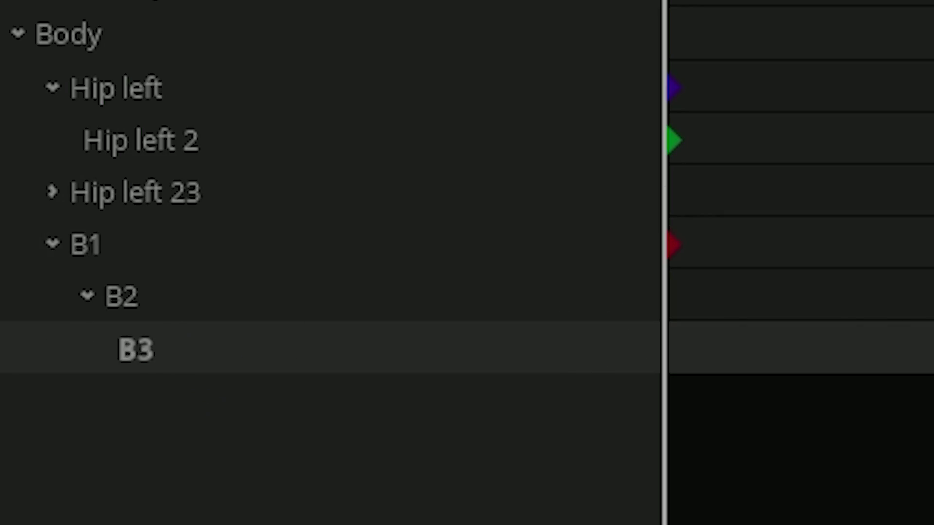
left_click(807, 230)
left_click(809, 243)
left_click(808, 253)
left_click(807, 230)
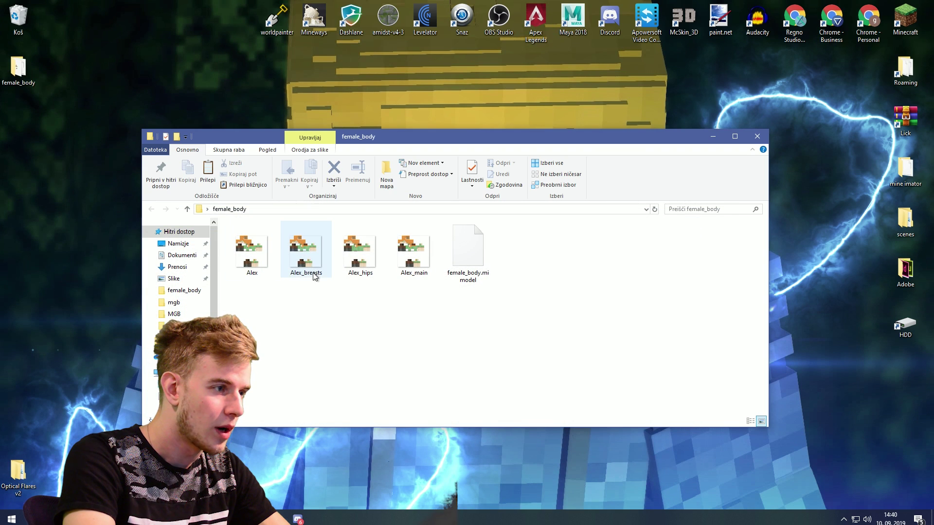
- In the female_body folder, rename the Alex_breasts texture as B1 and name two copies of it B2 and B3
right_click(314, 277)
left_click(336, 488)
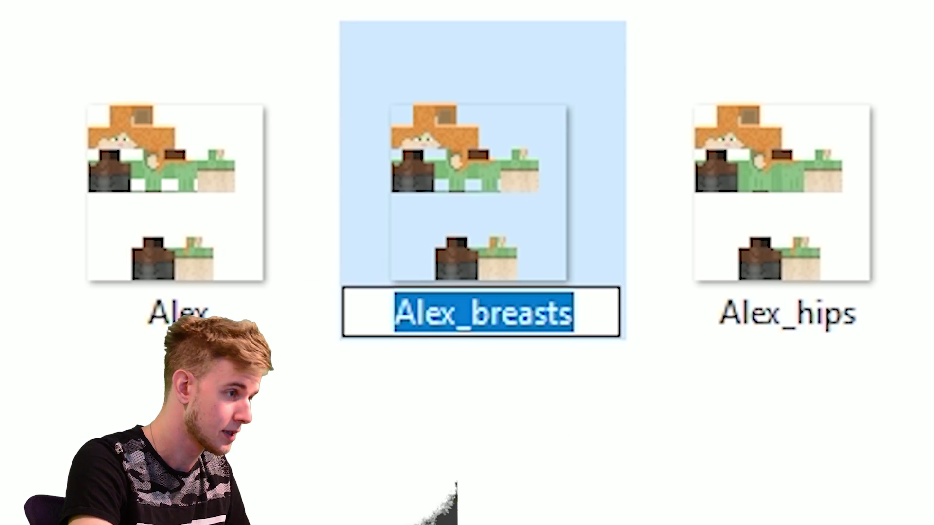
type("B1")
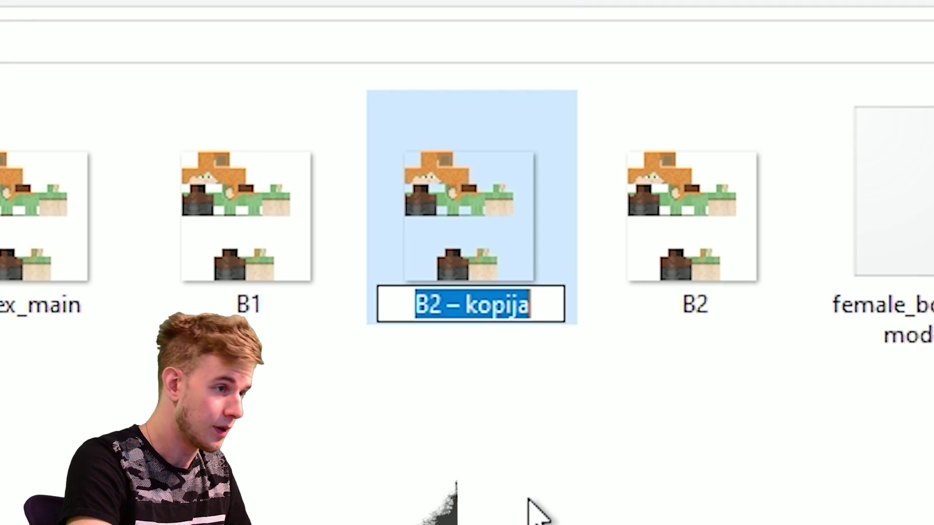
type("B3")
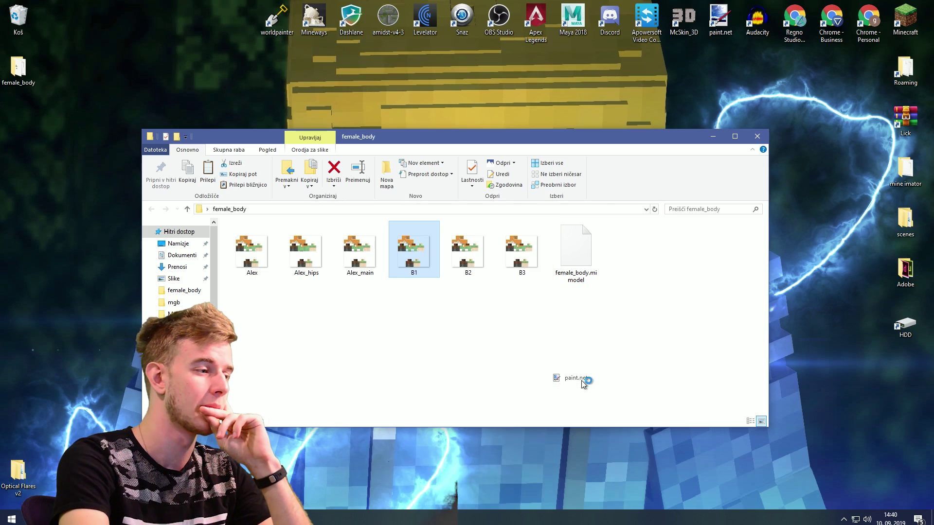
- Open B1 in paint.net, fill the transparent gap in the body's side face, and select the front face's top pixel row
scroll(484, 309, "up", 3, "ctrl")
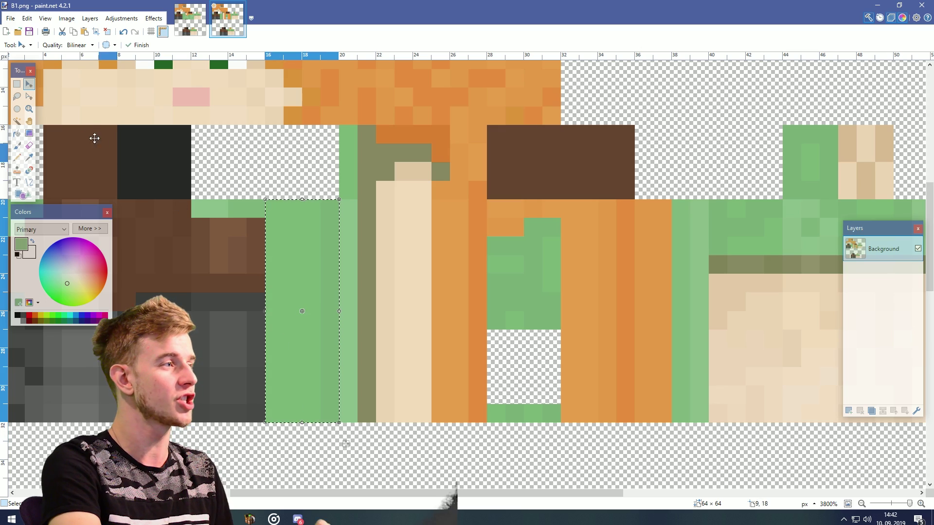
left_click(18, 88)
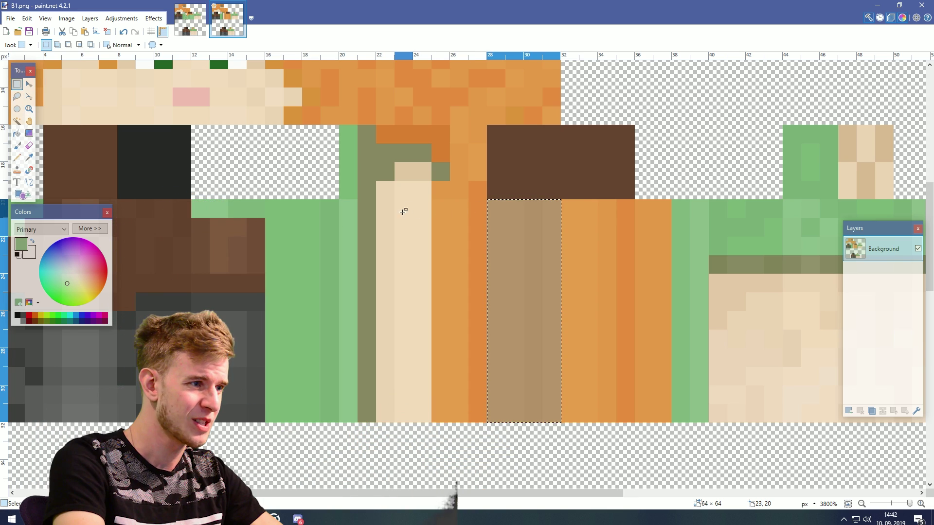
left_click_drag(348, 205, 464, 211)
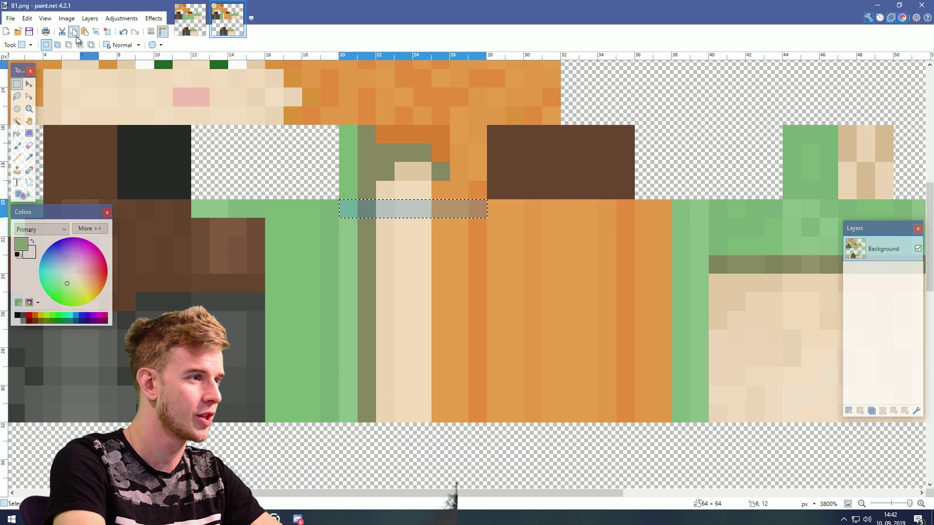
- Back in Mine-imator, load the B1 image as the texture of the B1 body part
key("alt+Tab")
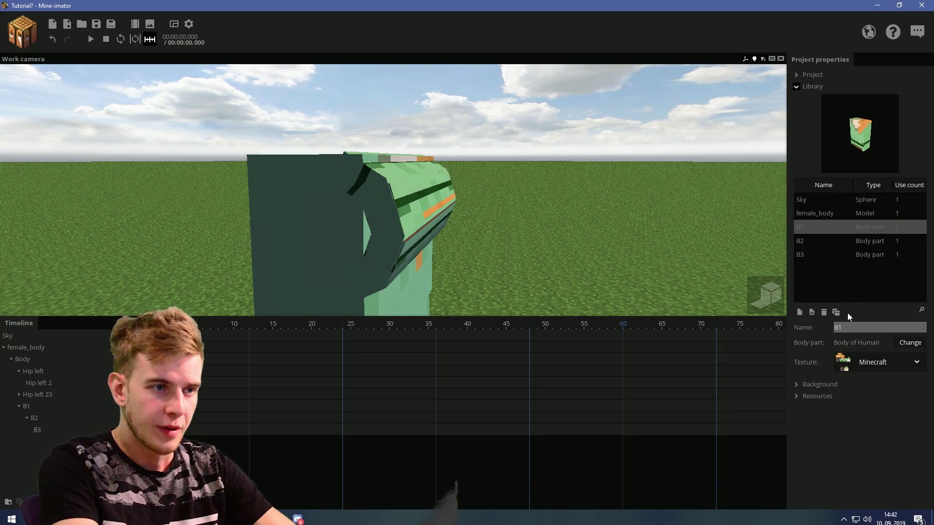
left_click(883, 370)
left_click(873, 383)
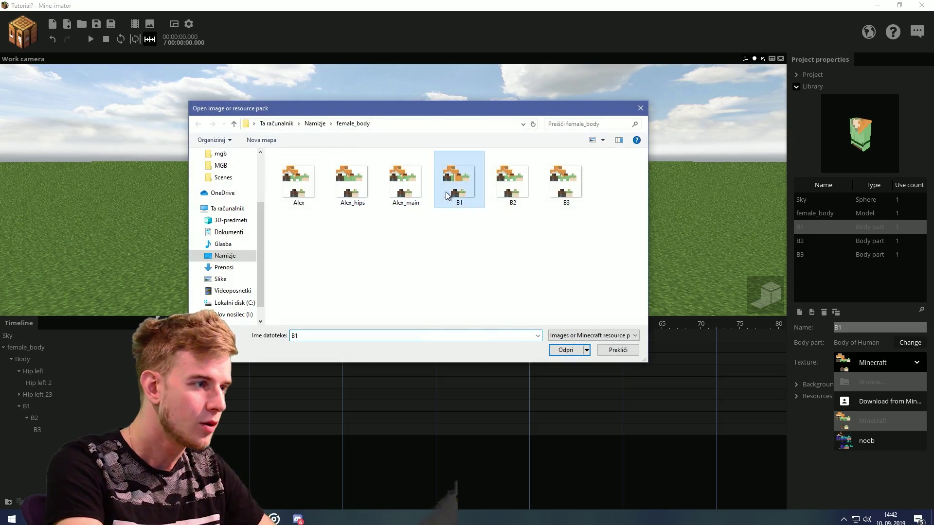
double_click(446, 195)
mouse_move(482, 233)
left_mouse_down()
mouse_move(433, 280)
mouse_move(482, 243)
left_mouse_up()
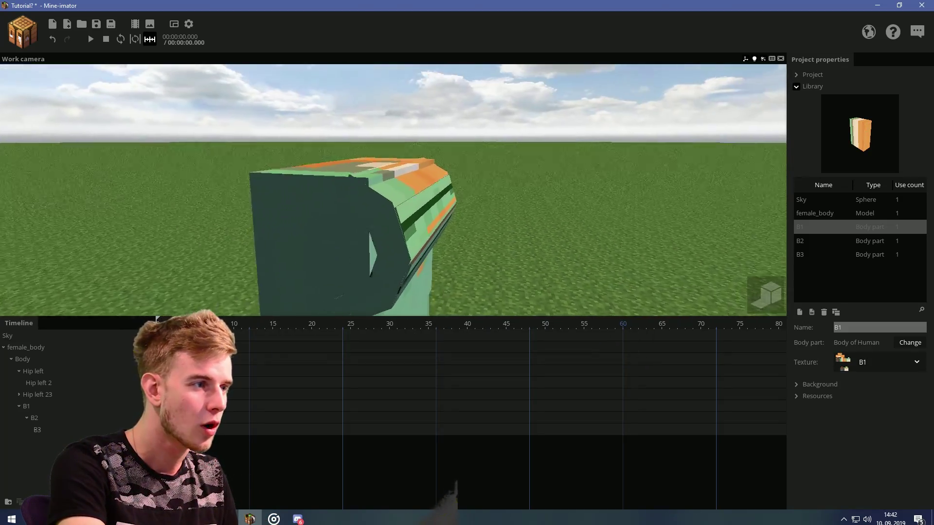
- Turn B1 to 180° on Y and about 233° on X, and bend it about -33° on X to curve the chest
right_click_drag(471, 249, 470, 249)
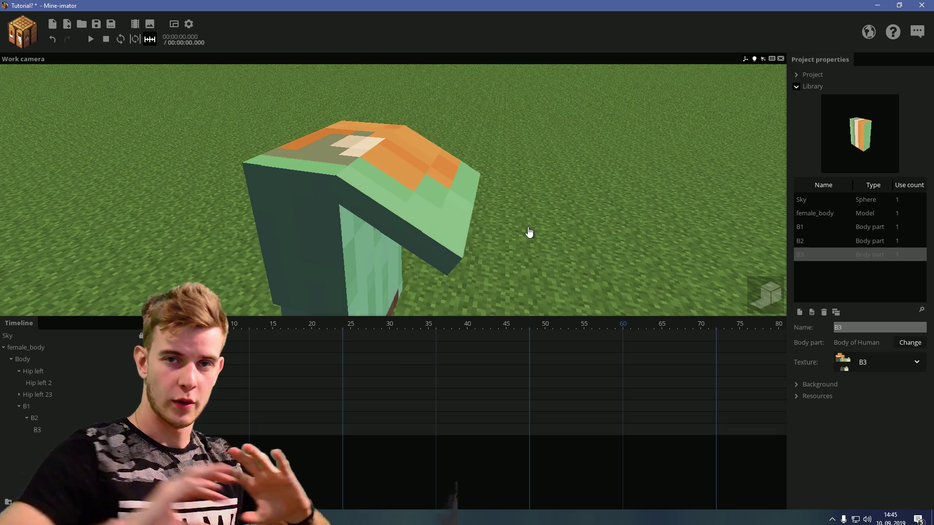
left_click_drag(534, 226, 504, 229)
mouse_move(504, 229)
right_mouse_down()
mouse_move(504, 194)
mouse_move(505, 214)
right_mouse_up()
mouse_move(504, 214)
left_mouse_down()
mouse_move(479, 185)
mouse_move(503, 200)
left_mouse_up()
left_click(38, 407)
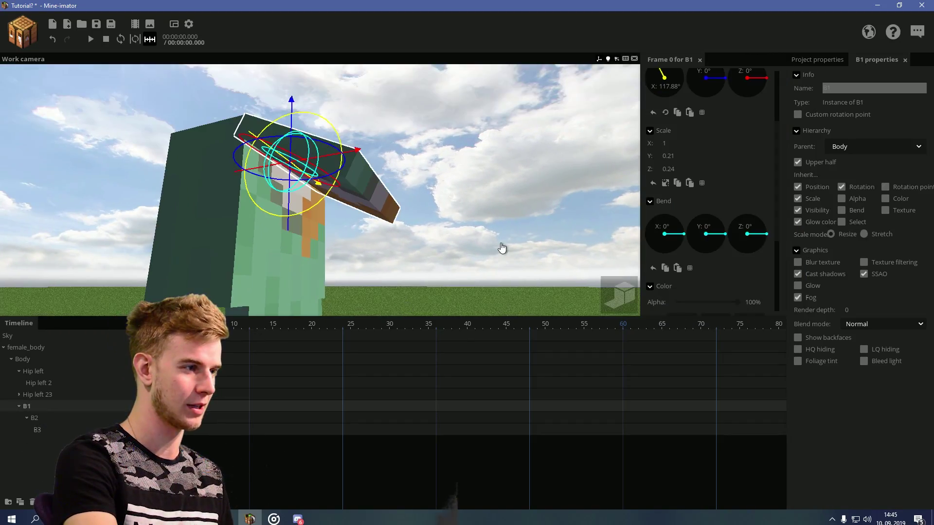
left_click_drag(502, 247, 475, 230)
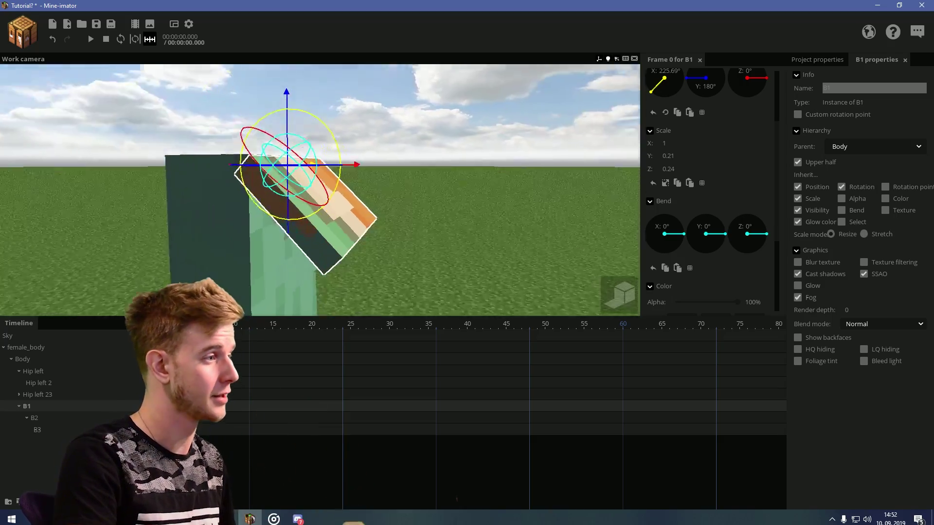
right_click_drag(446, 175, 383, 202)
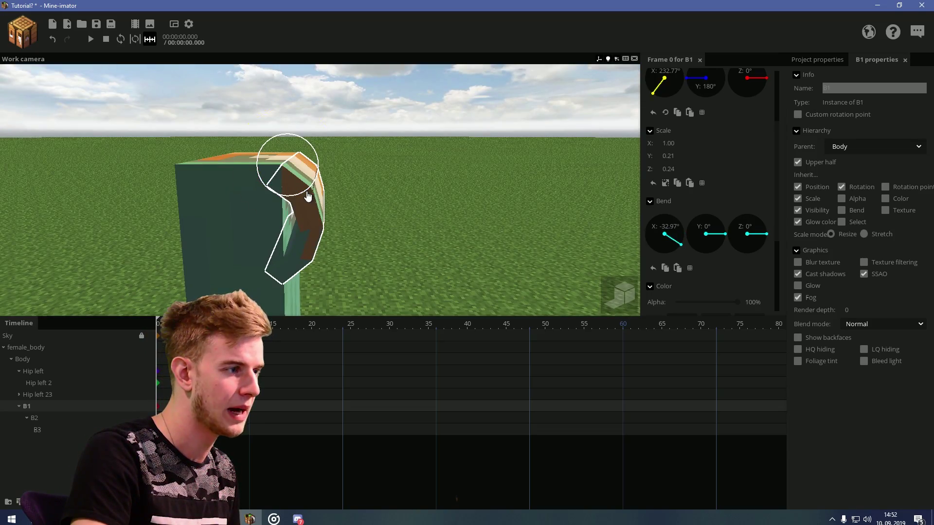
left_click(369, 194)
left_click_drag(369, 195, 399, 188)
scroll(417, 230, "up", 2)
left_click_drag(417, 230, 367, 223)
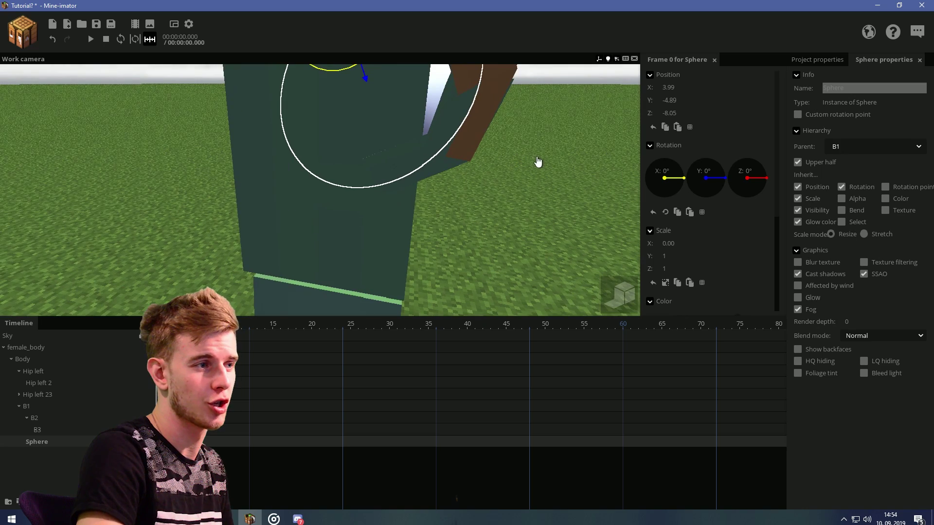
- Mix the flattened sphere's color with black at 100% and check the chest's side gap
scroll(722, 242, "down", 5)
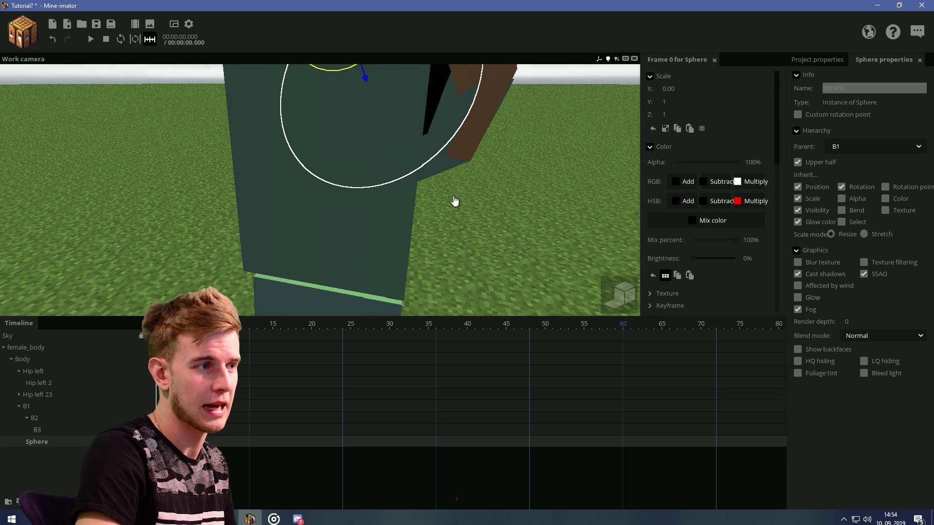
scroll(454, 201, "down", 3)
left_click_drag(455, 201, 462, 182)
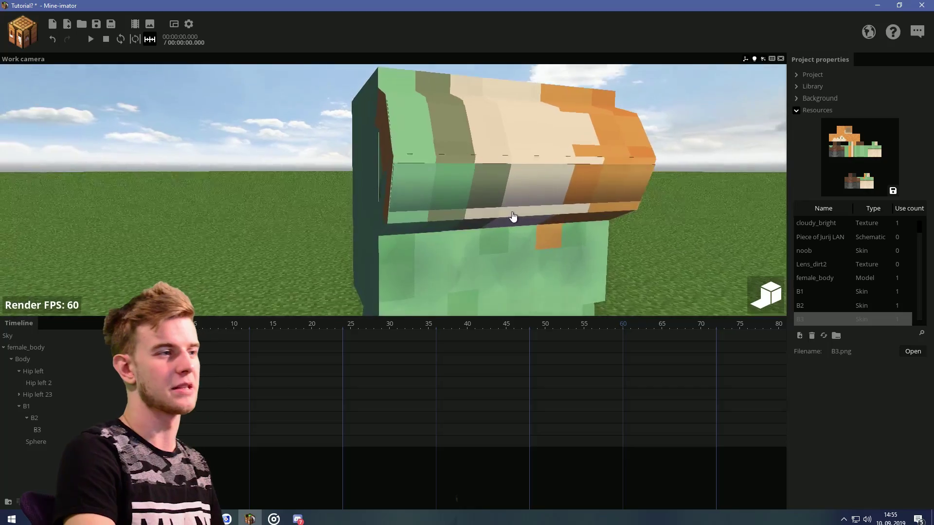
scroll(511, 215, "down", 5)
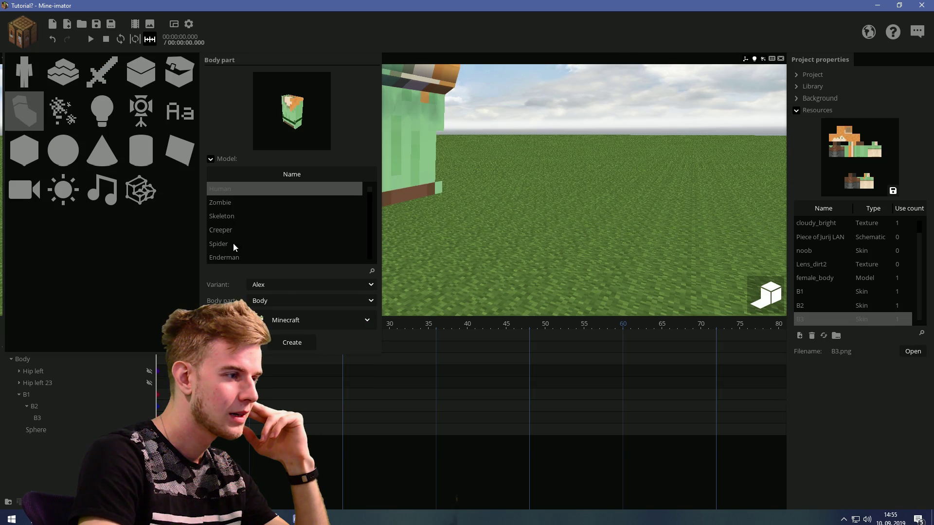
- Create a hips piece from the Human model's Alex Body part, nest copies of it under Body, and check the side curve
left_click(292, 343)
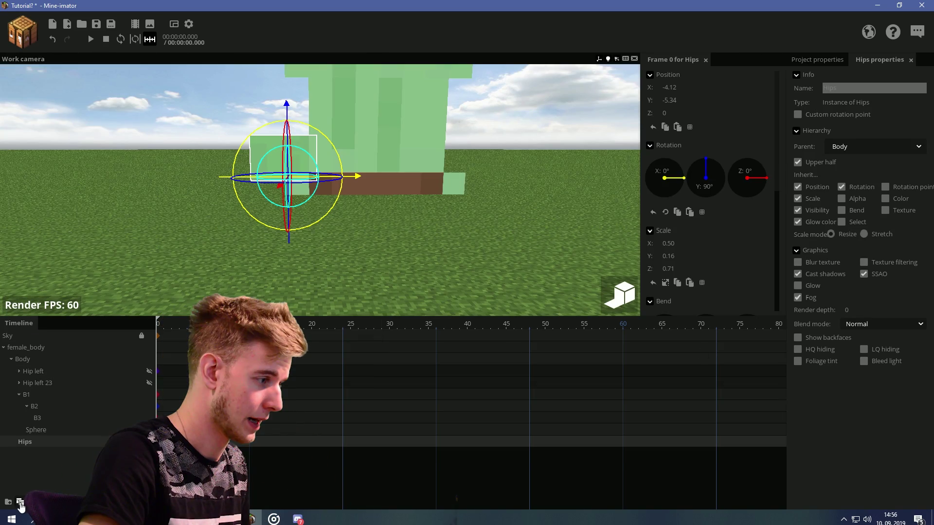
left_click(25, 454)
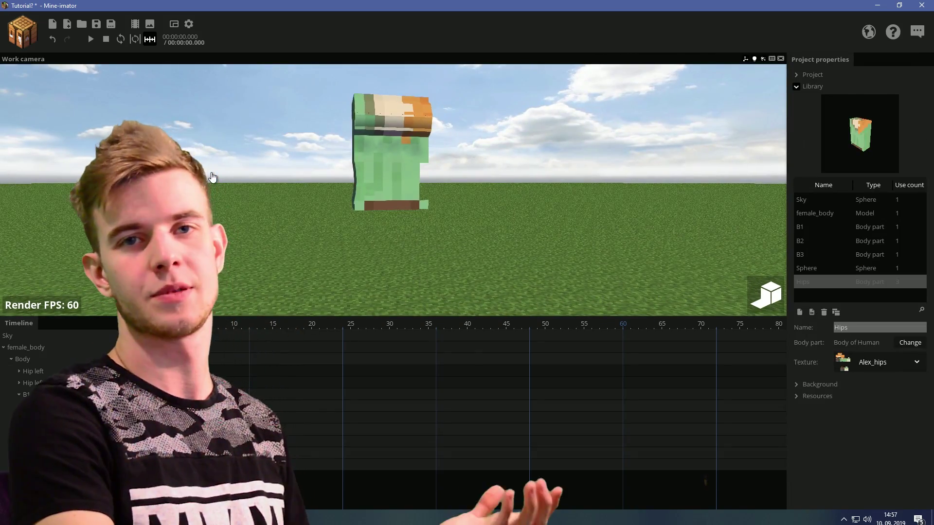
left_click_drag(212, 173, 399, 175)
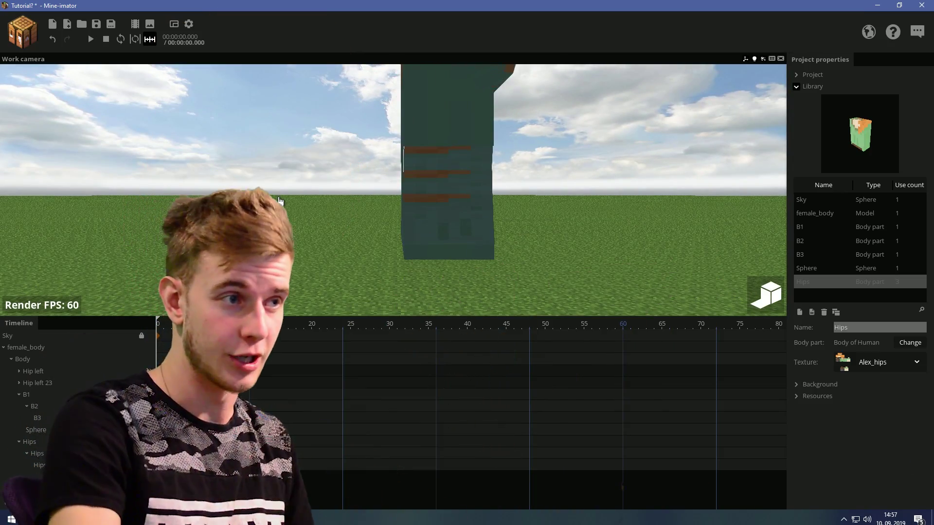
mouse_move(504, 201)
left_mouse_down()
mouse_move(437, 199)
mouse_move(486, 202)
left_mouse_up()
scroll(487, 202, "down", 3)
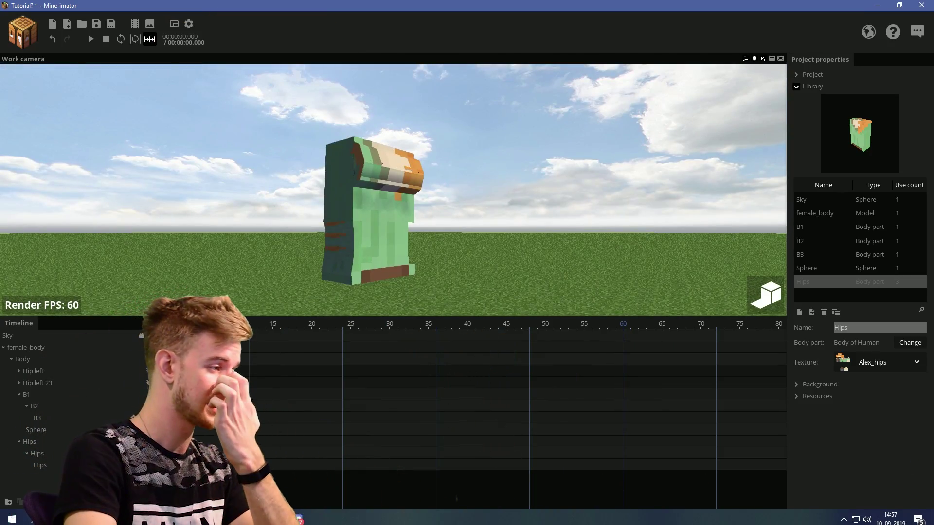
- Parent the new cylinder to Body
left_click(29, 442)
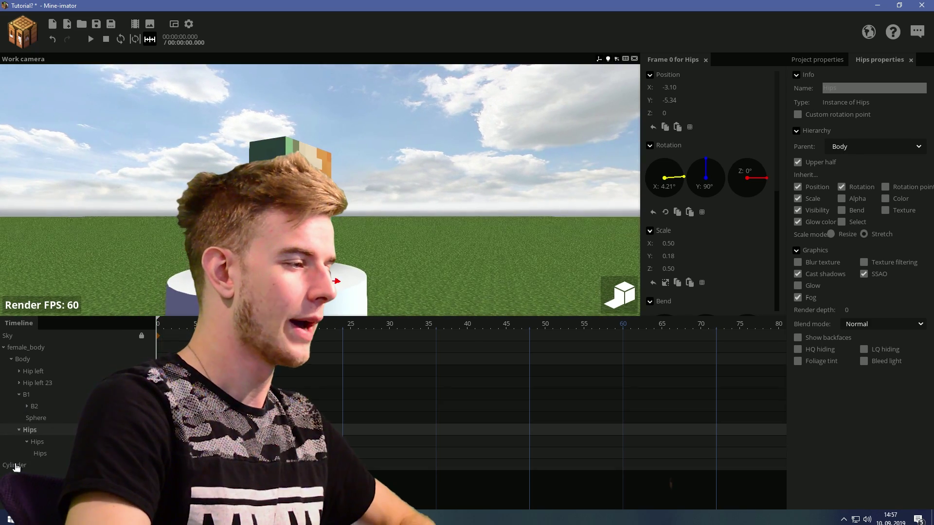
left_click_drag(16, 467, 50, 359)
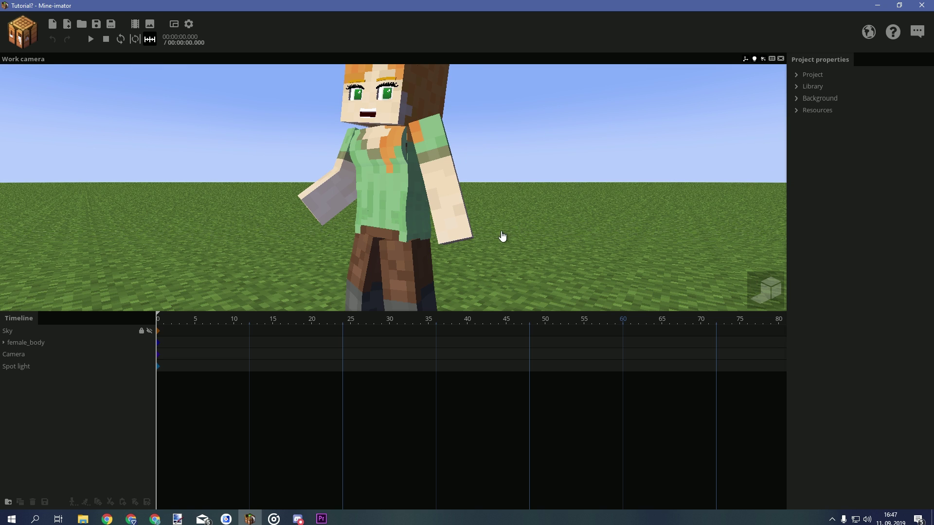
- Examine the chest cylinder on the assembled Alex figure up close
right_click_drag(503, 236, 480, 244)
key("w")
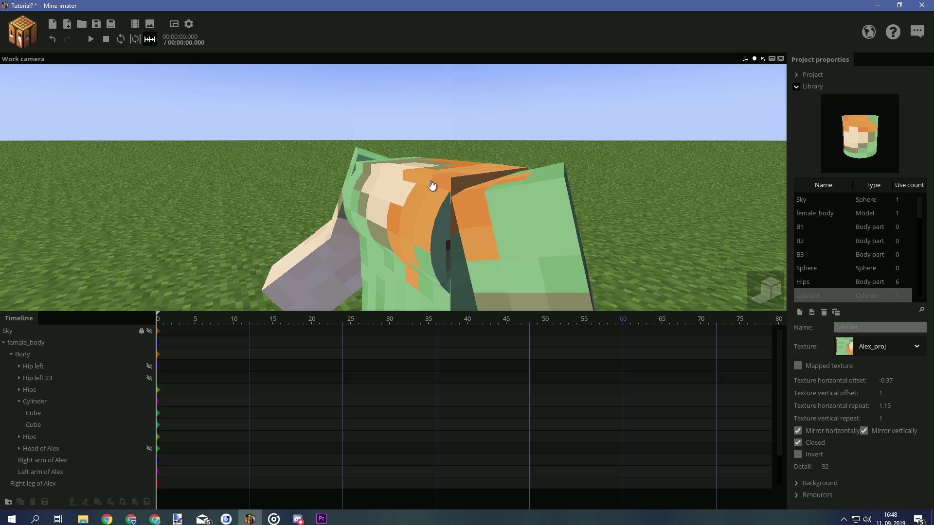
left_click_drag(437, 165, 389, 164)
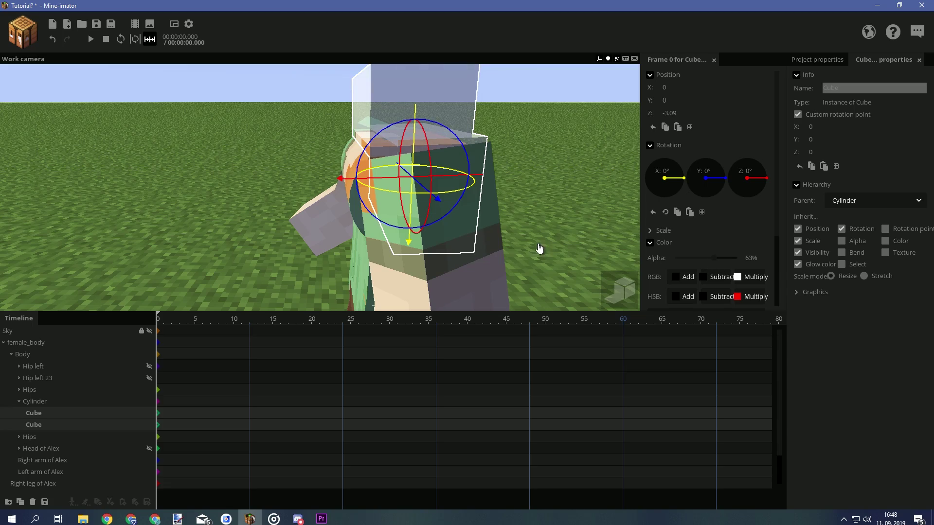
- Set the alpha of both cubes under the cylinder to 1%, and check the render depth of the cubes and the cylinder
right_click_drag(540, 249, 540, 249)
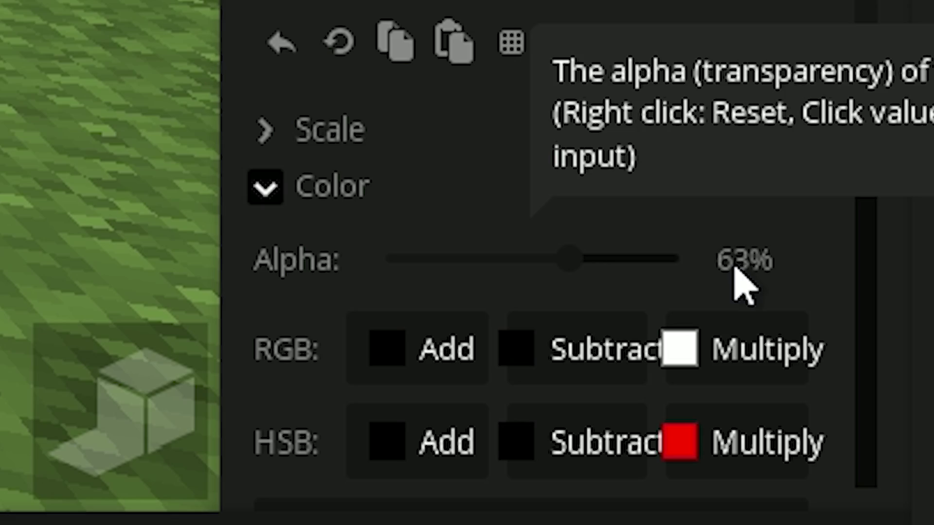
left_click(748, 258)
type("1")
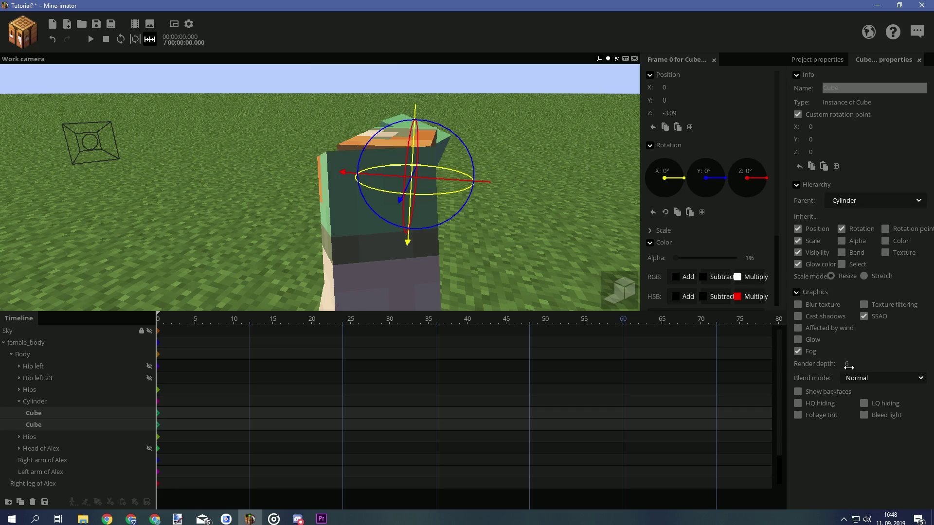
left_click(65, 403)
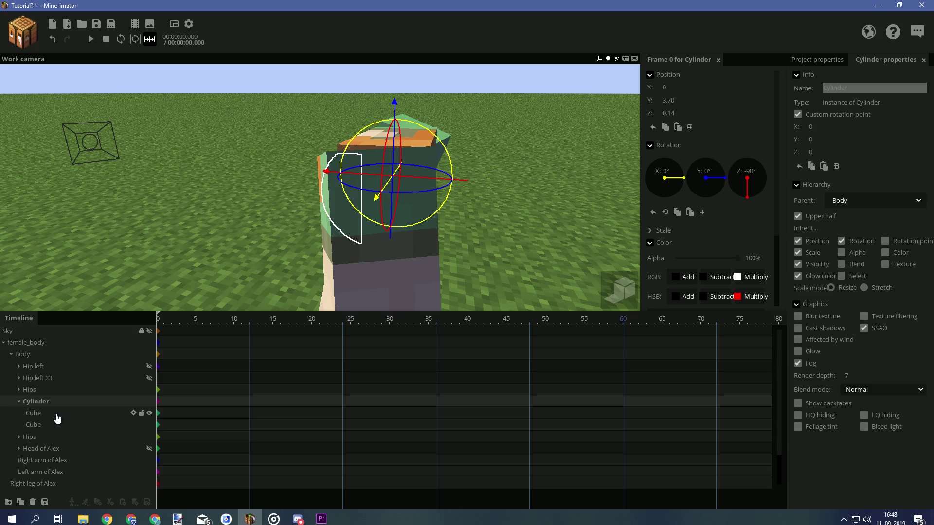
left_click(57, 412)
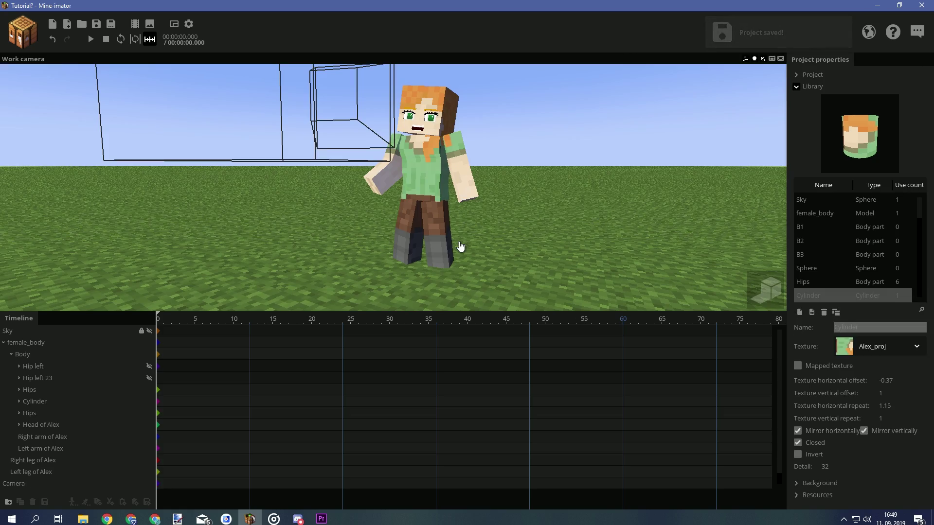